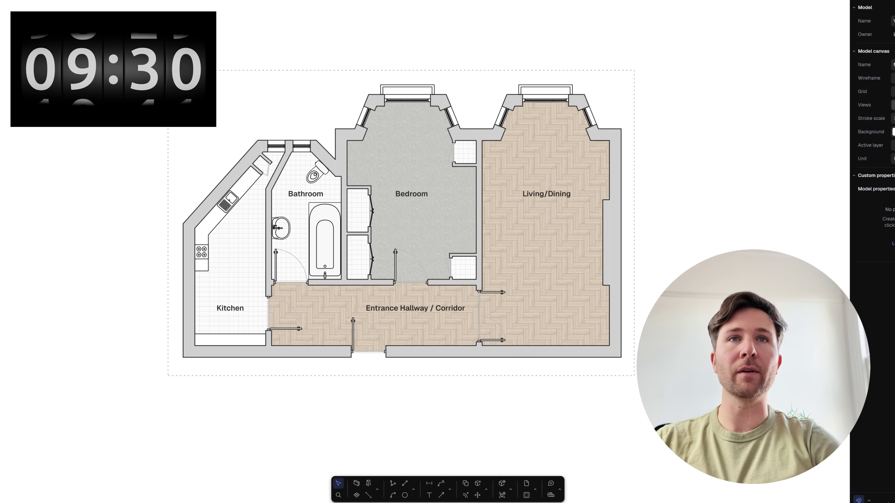
middle_click_drag(719, 306, 648, 318)
scroll(649, 318, "down", 5)
middle_click_drag(392, 217, 276, 200)
middle_click_drag(133, 262, 205, 267)
scroll(431, 275, "up", 5)
middle_click_drag(536, 261, 508, 267)
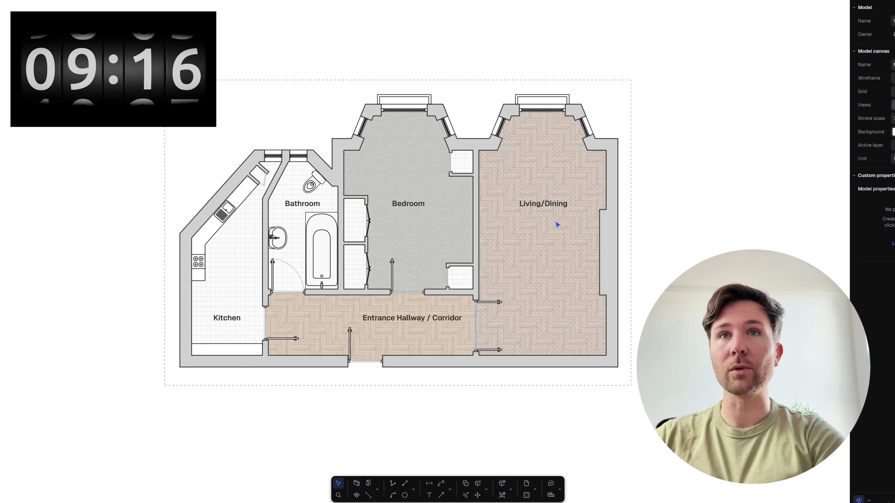
Step: Delete the Living/Dining label and the floor finishes of the living room, bedroom and entrance hallway
left_click(549, 209)
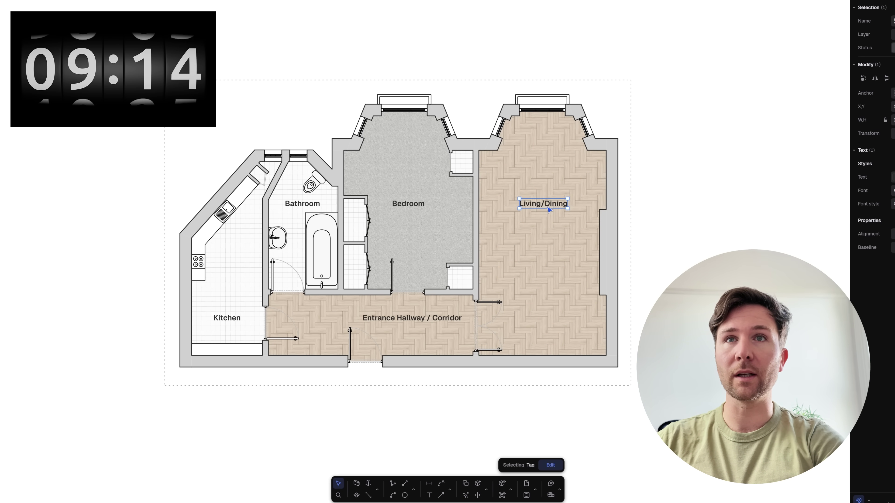
key("Delete")
left_click(515, 239)
key("Delete")
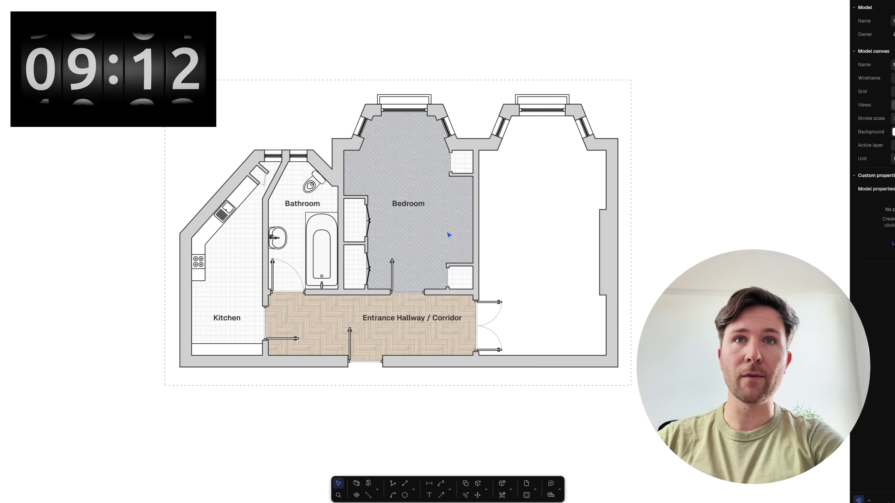
left_click(451, 239)
key("Delete")
left_click(401, 326)
key("Delete")
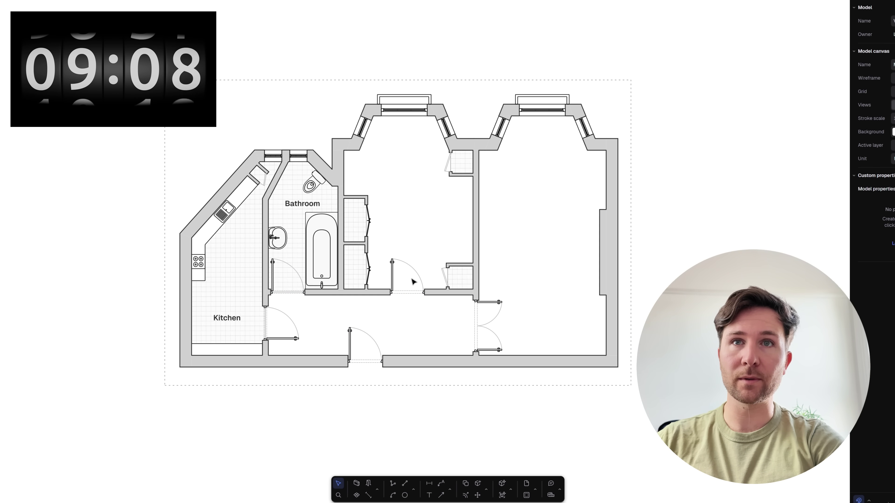
Step: Delete the bedroom closets, the partitions and doors around the bedroom, the leftover closet wall, and the bathtub and toilet
left_click_drag(494, 210, 441, 164)
key("Delete")
mouse_move(563, 336)
left_mouse_down()
mouse_move(468, 253)
mouse_move(394, 234)
mouse_move(339, 199)
mouse_move(309, 197)
left_mouse_up()
key("Delete")
key("Delete")
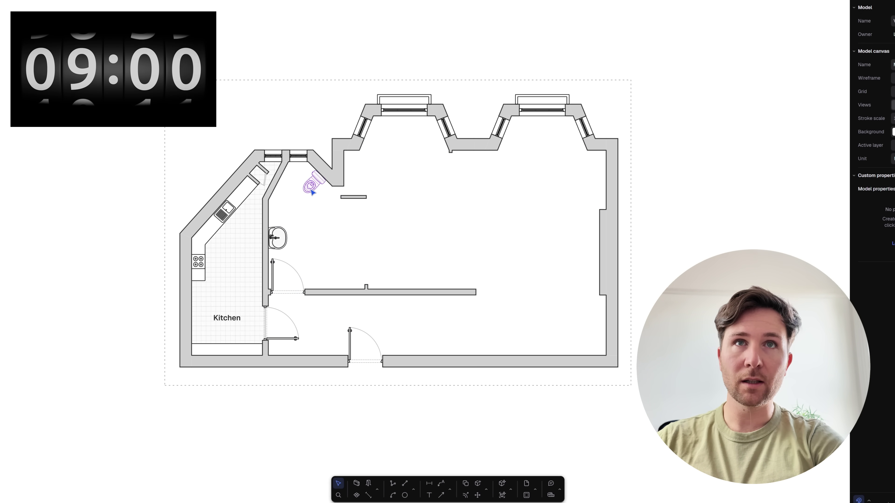
left_click(359, 199)
key("Delete")
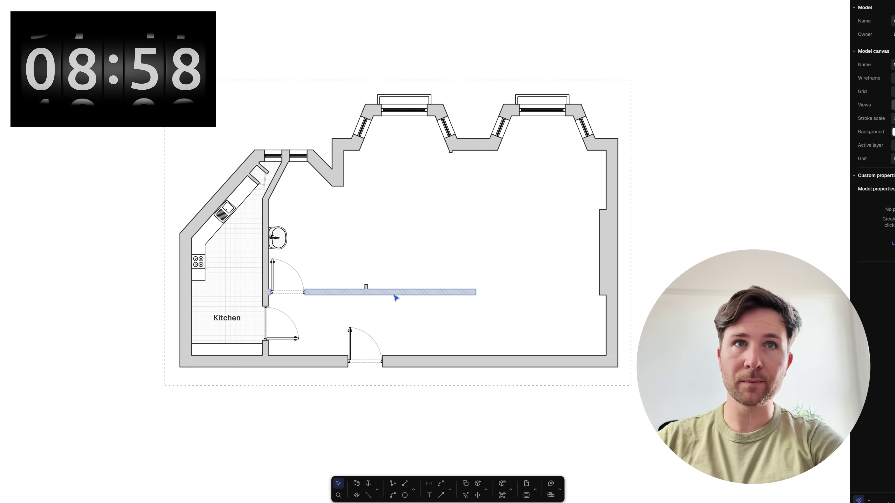
Step: Delete the bathroom basin and all kitchen contents: floor tiling, sink and hob worktop, corner cupboard and lower counter
left_click(277, 237)
key("Delete")
left_click(257, 247)
key("Delete")
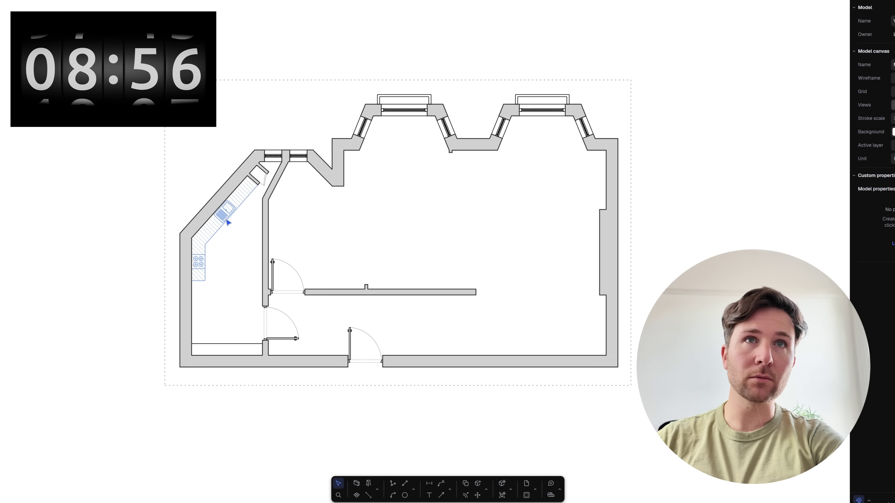
left_click(257, 187)
key("Delete")
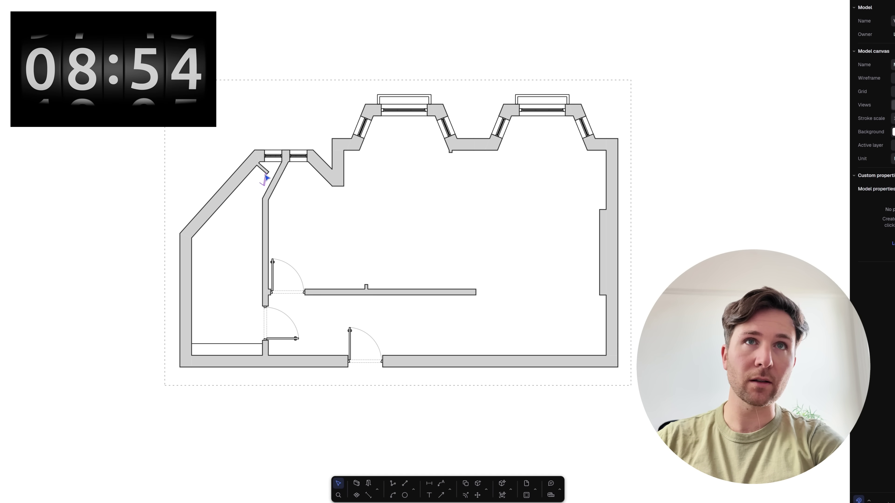
left_click(265, 178)
key("Delete")
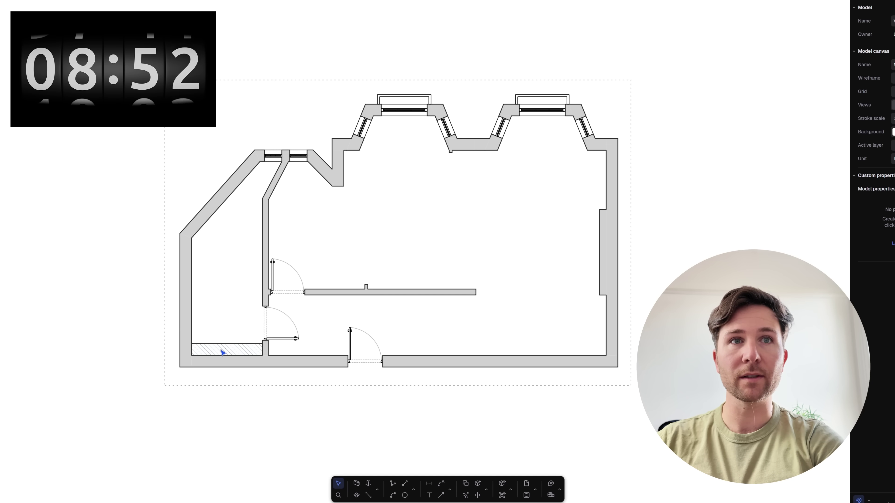
left_click(231, 349)
key("Delete")
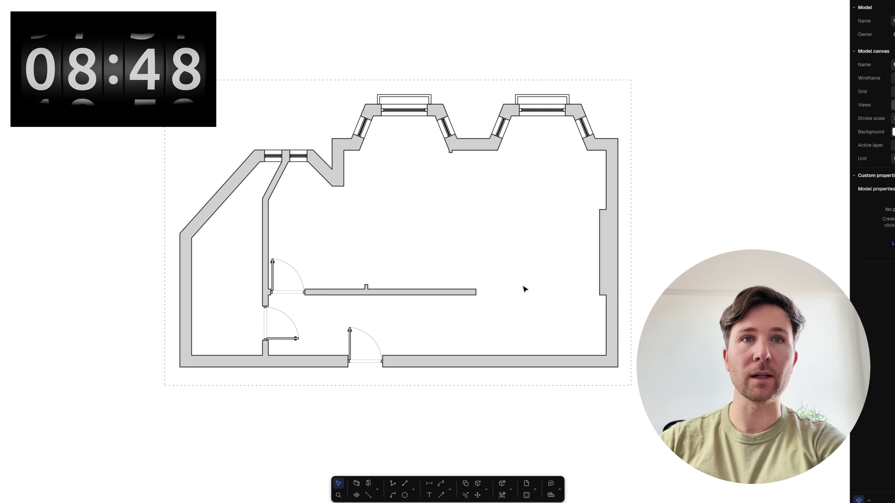
Step: Delete the partition walls between kitchen and bathroom, the two doors there, and the small wall stubs on the corridor and bay walls
left_click(265, 348)
key("Delete")
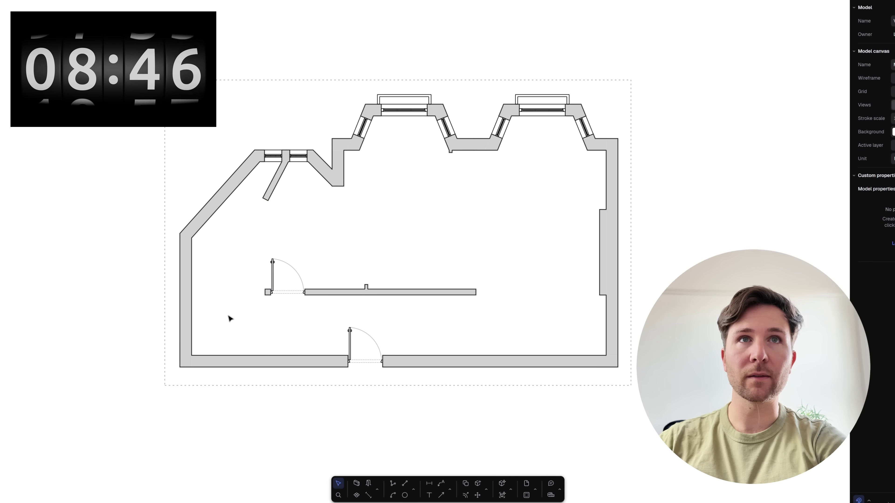
left_click(280, 176)
key("Delete")
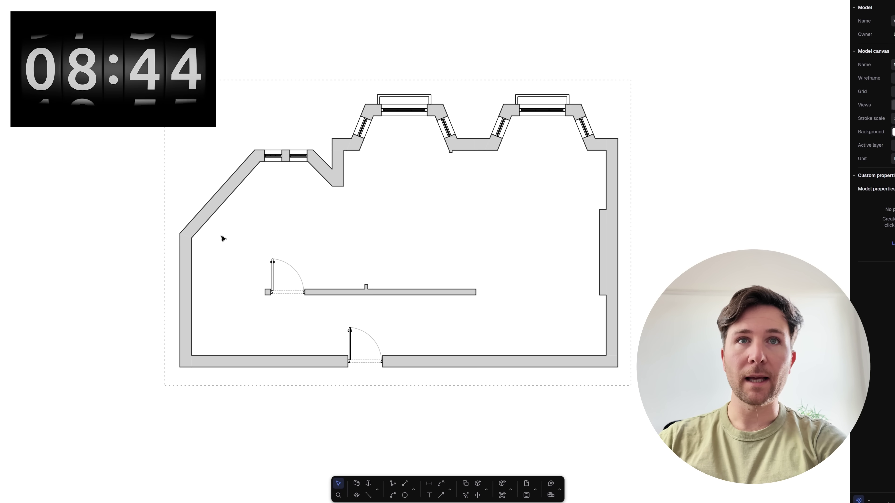
left_click(276, 281)
key("Delete")
left_click(366, 286)
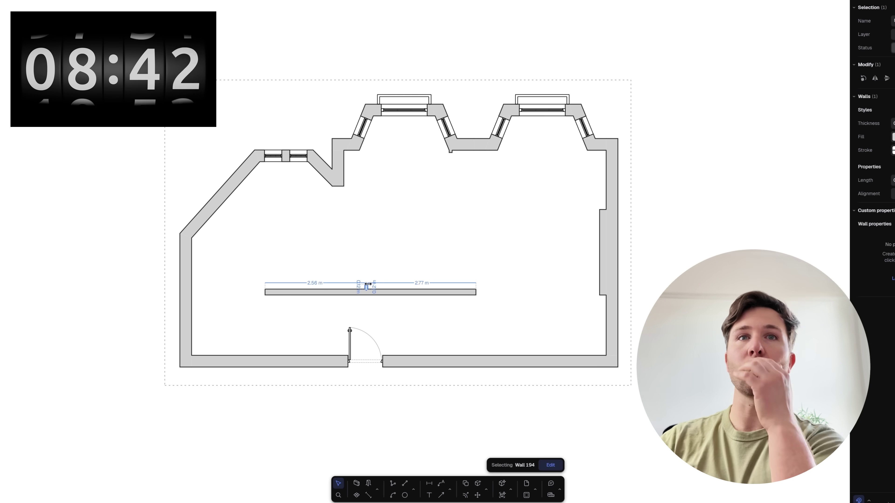
key("Delete")
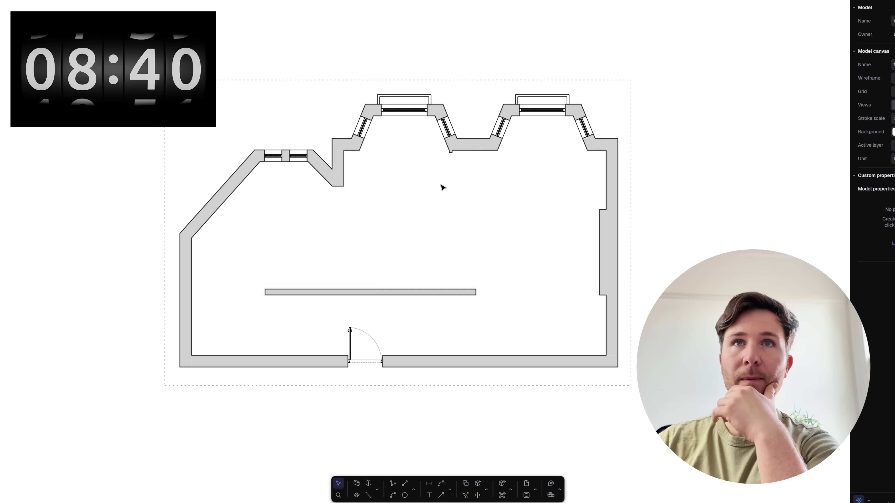
left_click(451, 153)
key("Delete")
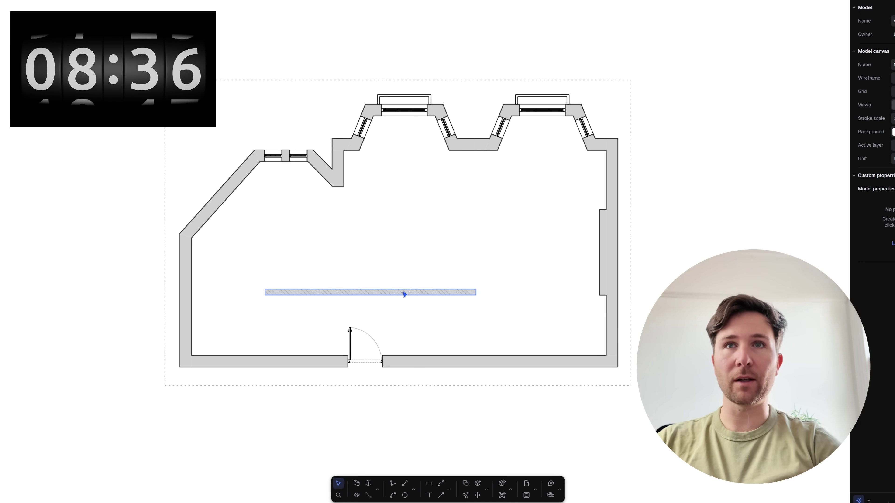
Step: Draw a vertical wall from the pier between the two bay windows to the lower exterior wall, about 3.43 m from the right-hand exterior wall
left_click_drag(405, 294, 440, 250)
key("ctrl+z")
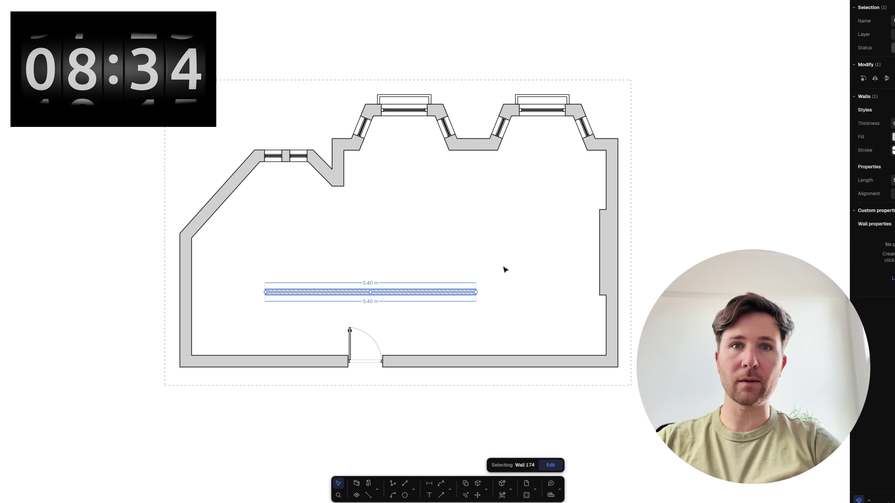
left_click(356, 483)
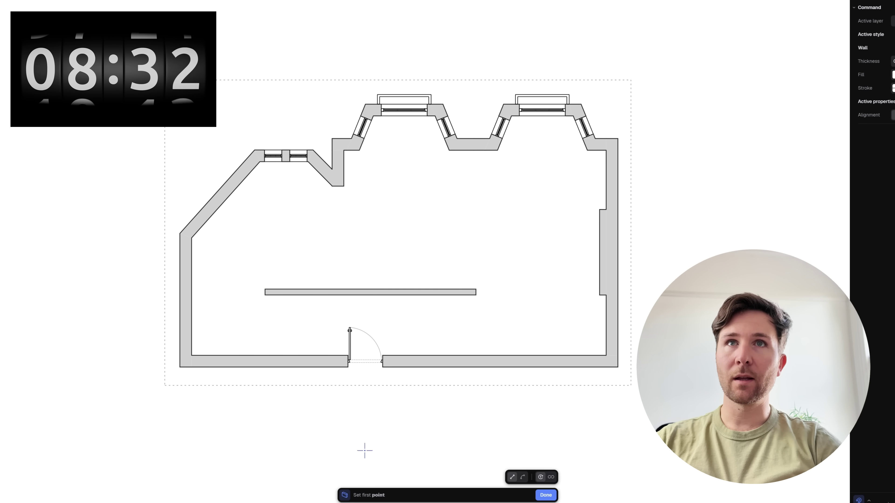
left_click(471, 149)
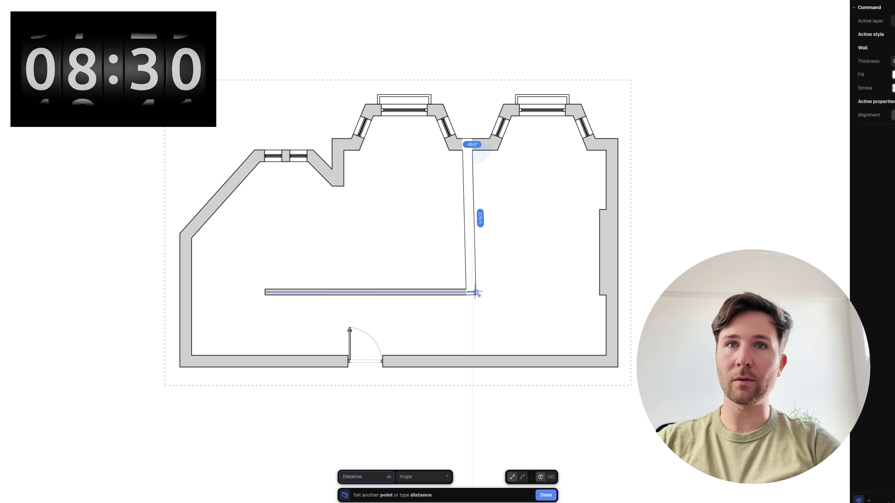
double_click(471, 361)
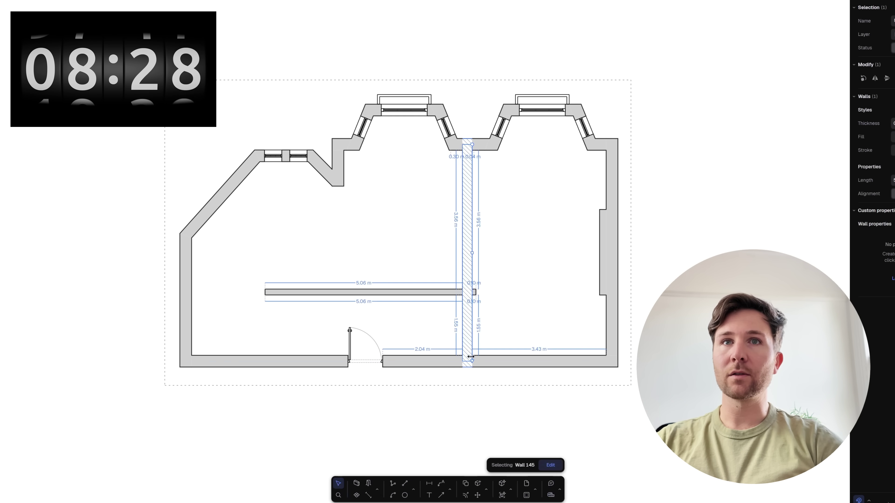
Step: Match the new vertical wall's style to the thin horizontal corridor wall
left_click(495, 328)
left_click(467, 316)
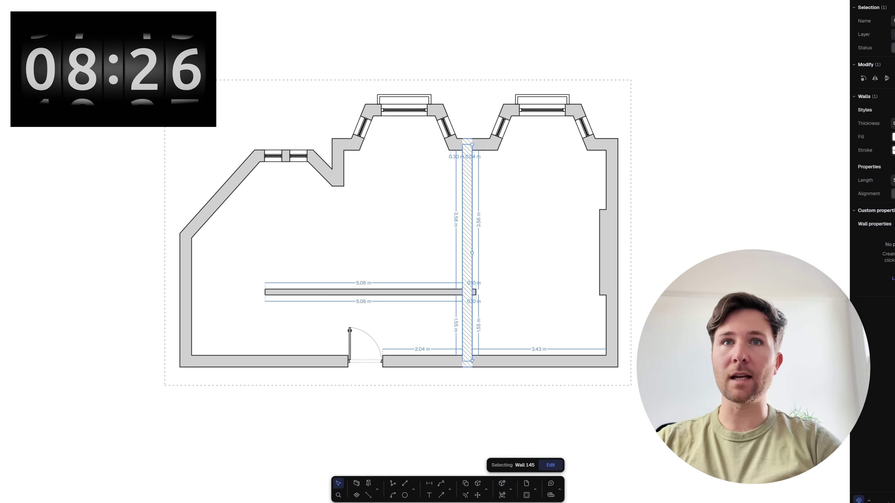
key("i")
left_click(375, 293)
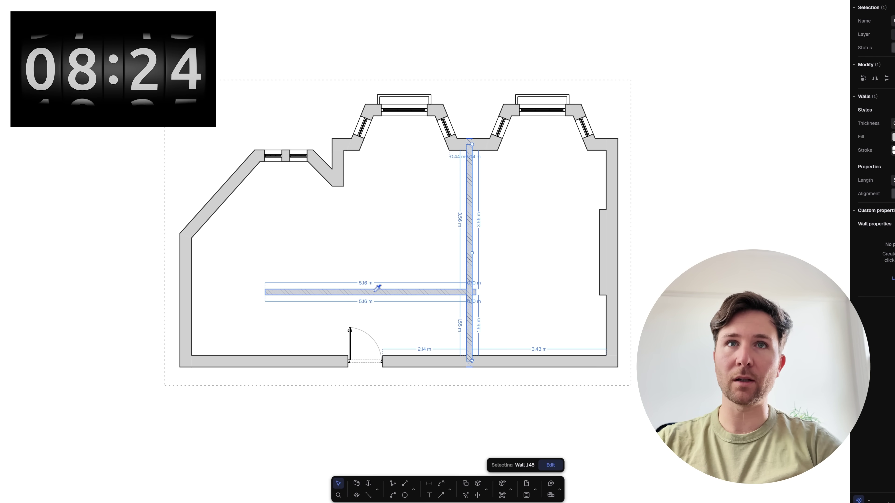
left_click(408, 260)
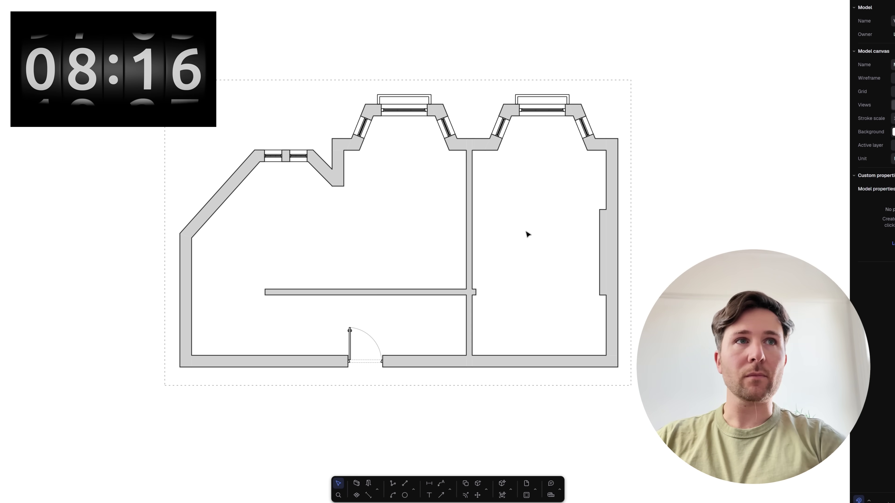
Step: Copy the Living/Dining label from the original plan into the right-hand room, change its text to Bedroom and centre it
scroll(528, 235, "down", 3)
left_click_drag(56, 216, 539, 247, "alt")
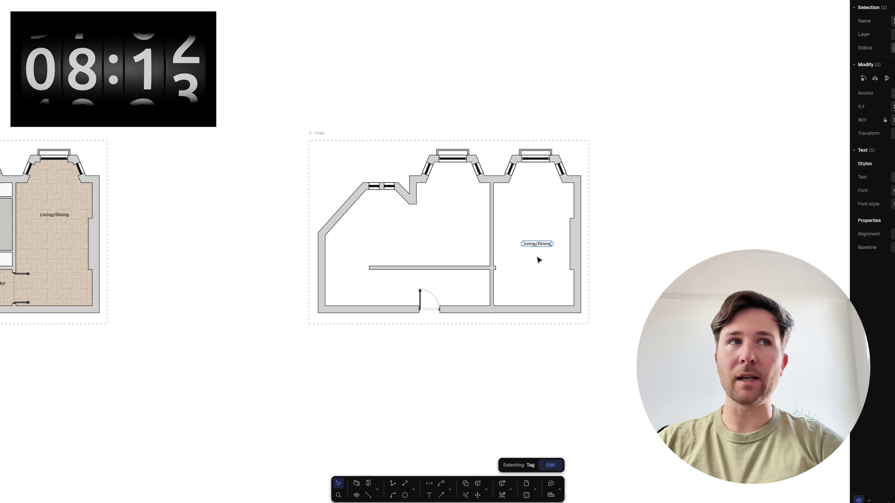
double_click(538, 244)
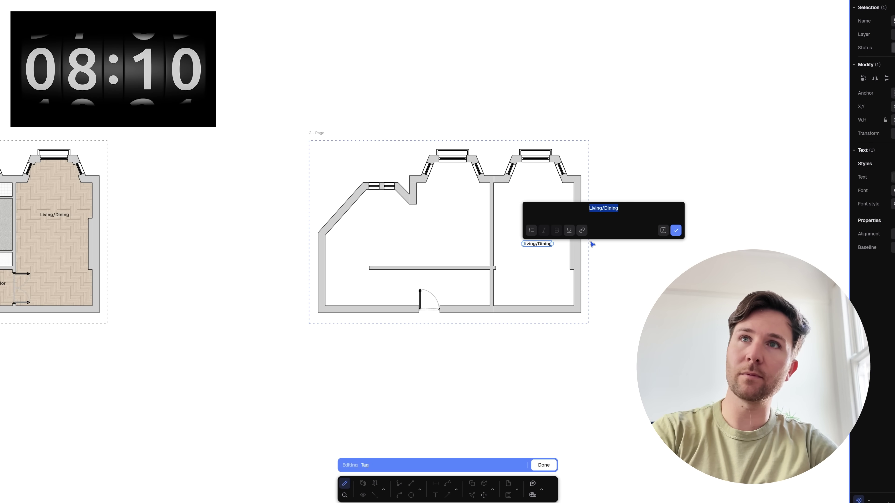
type("Bedroom")
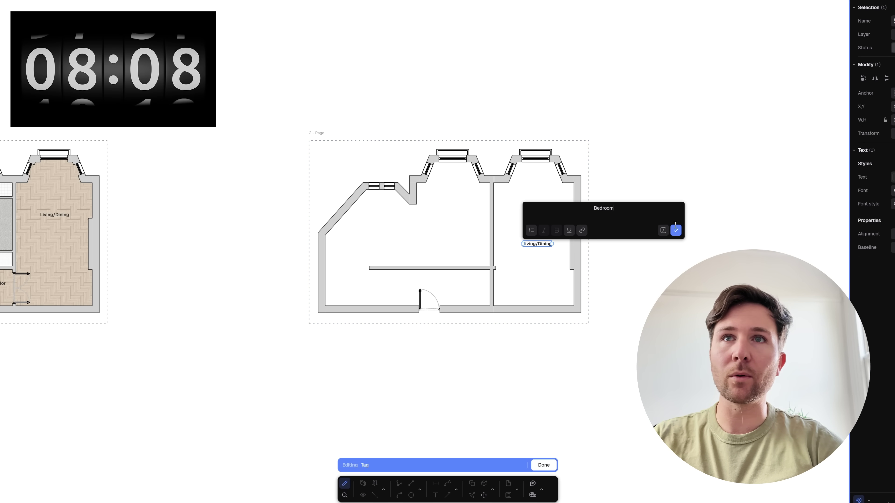
left_click(675, 230)
left_click(633, 304)
left_click_drag(538, 246, 537, 243)
left_click(539, 264)
Step: Shorten the horizontal corridor wall from its right end so it stops just short of the left bay's wall line
left_click(461, 271)
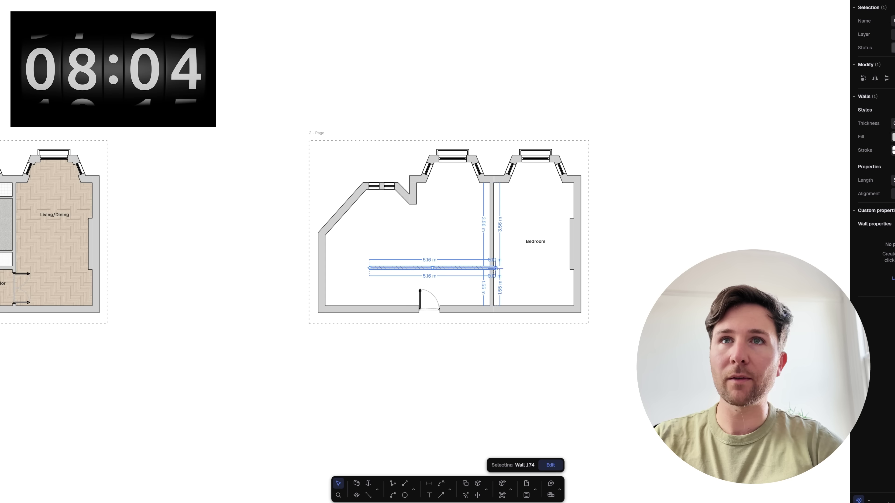
left_click(535, 254)
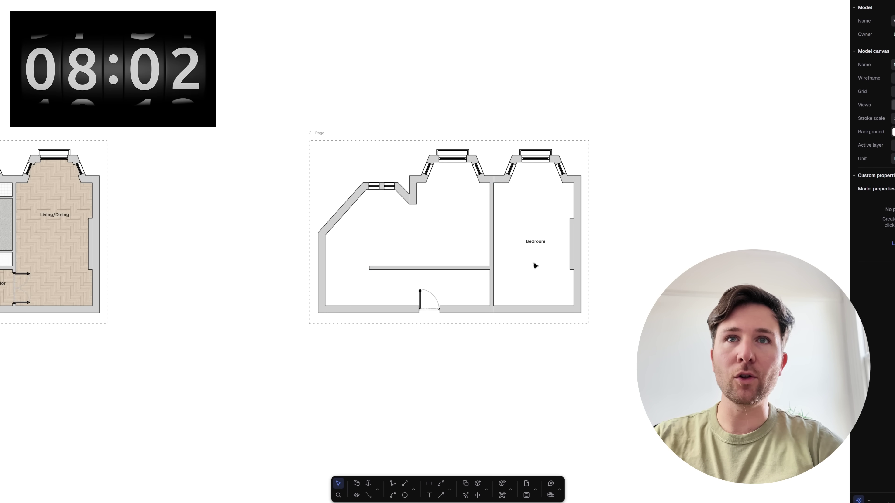
left_click(446, 270)
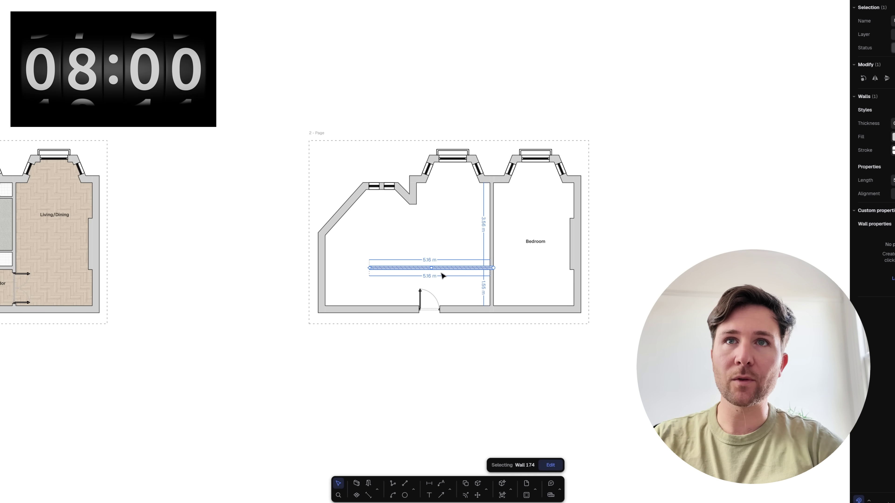
left_click_drag(494, 269, 404, 269)
left_click(470, 271)
Step: Copy the vertical partition to the left bay's wall line, align it with the exterior stub's inner face and trim its upper end there
left_click_drag(493, 254, 415, 250)
left_click(443, 245)
scroll(415, 216, "up", 5)
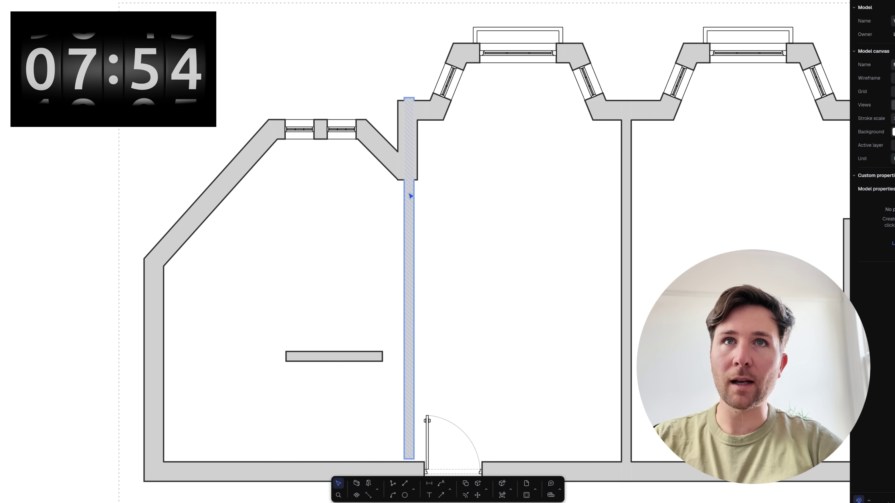
left_click_drag(411, 196, 415, 196)
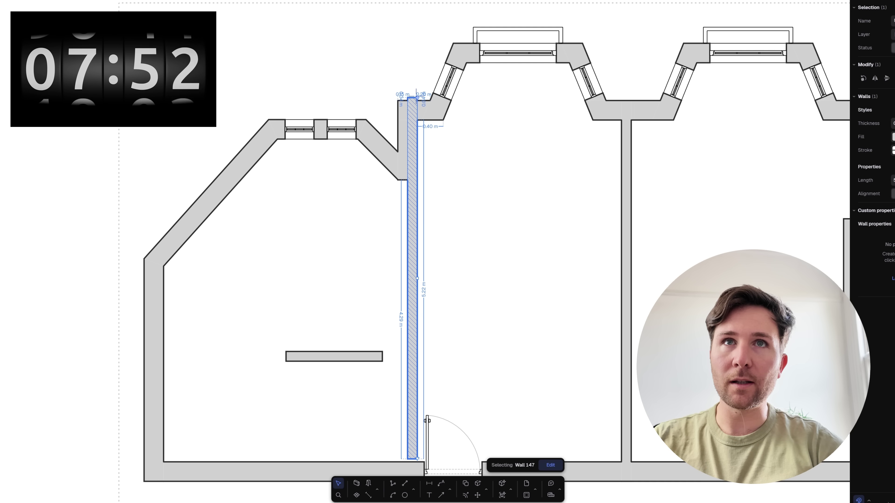
left_click_drag(416, 96, 418, 176)
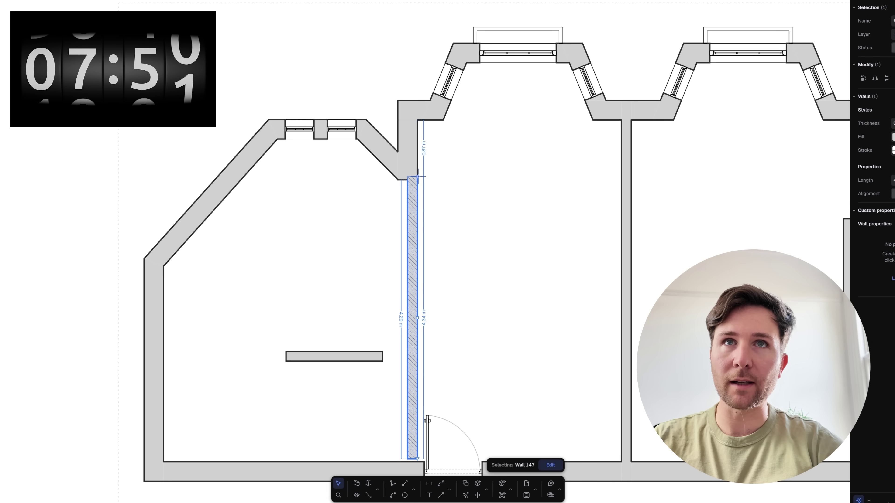
left_click(464, 266)
Step: Extend the copied vertical wall's lower end into the lower exterior wall beside the entrance door
middle_click_drag(513, 287, 510, 139)
left_click(409, 294)
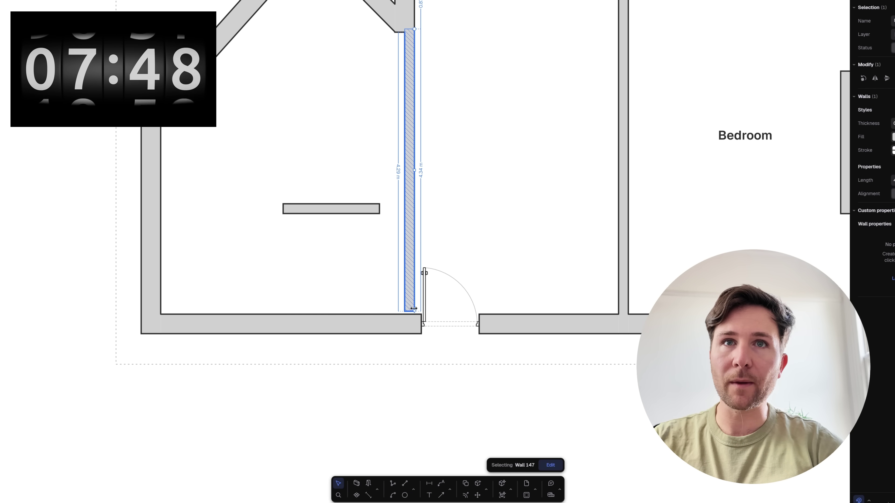
left_click_drag(414, 310, 414, 324)
left_click(532, 231)
Step: Extend the short horizontal wall to the copied vertical wall's right face and trim the vertical wall's lower end to form a corner
scroll(527, 246, "down", 5)
middle_click_drag(519, 232, 467, 245)
left_click(409, 246)
left_click_drag(421, 246, 434, 245)
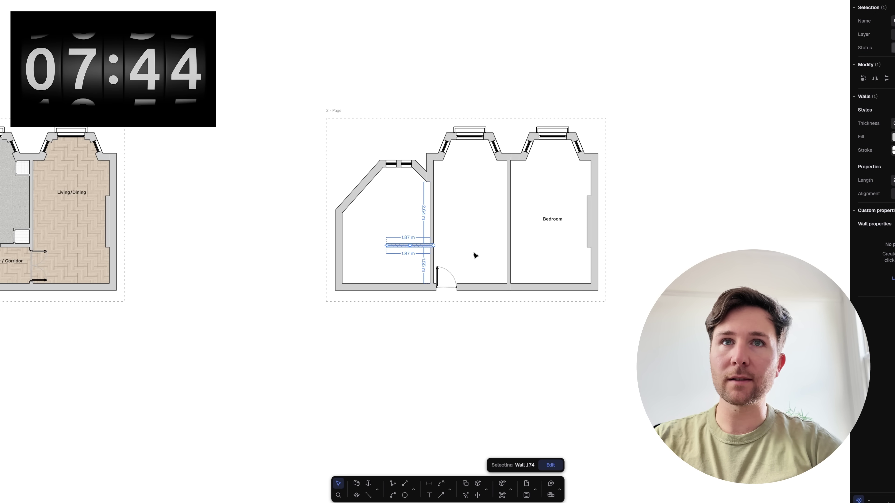
left_click(434, 273)
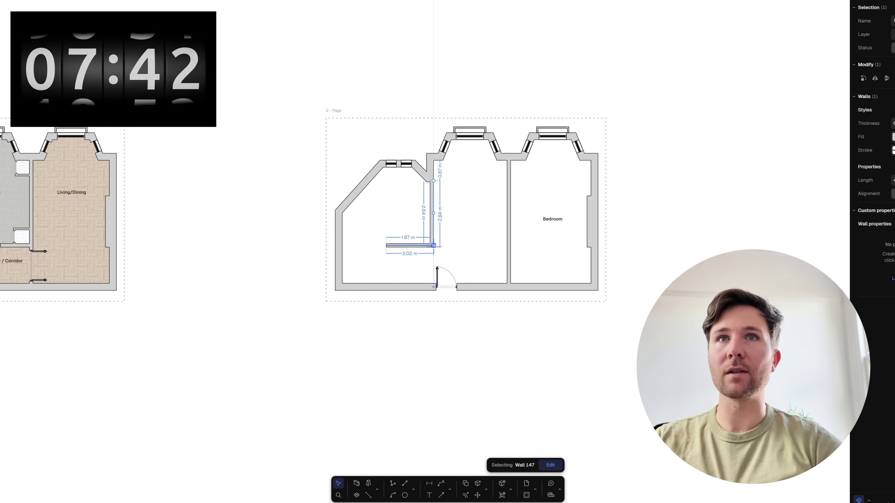
left_click(462, 262)
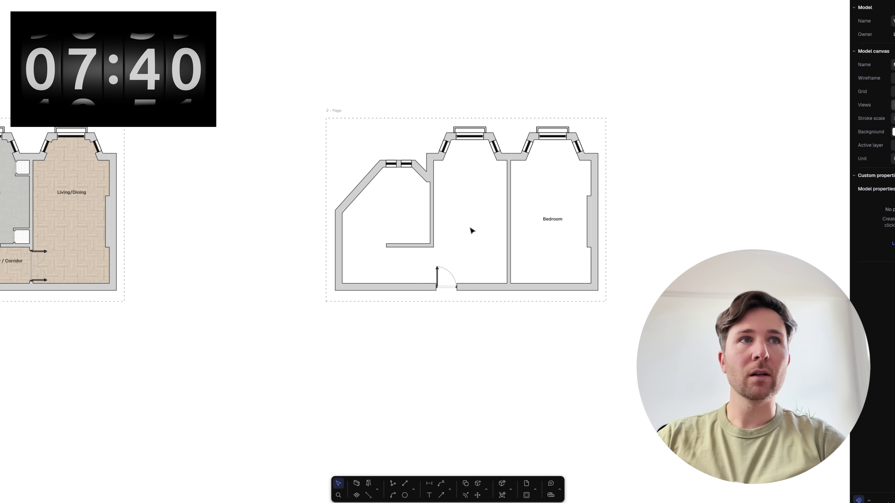
Step: Copy a single interior door from the existing plan into the living-room/bedroom partition near the lower exterior wall, flipped to swing into the bedroom
middle_click_drag(471, 230, 510, 221)
middle_click_drag(85, 257, 153, 253)
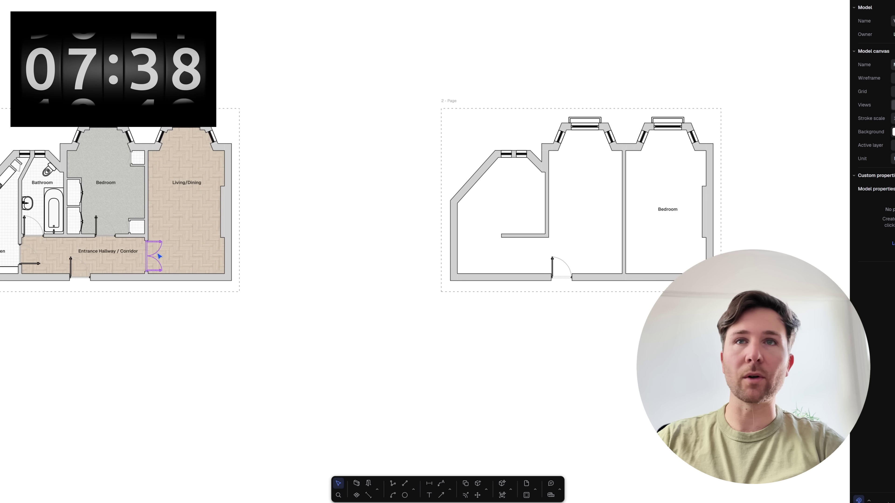
left_click(154, 256)
key("Delete")
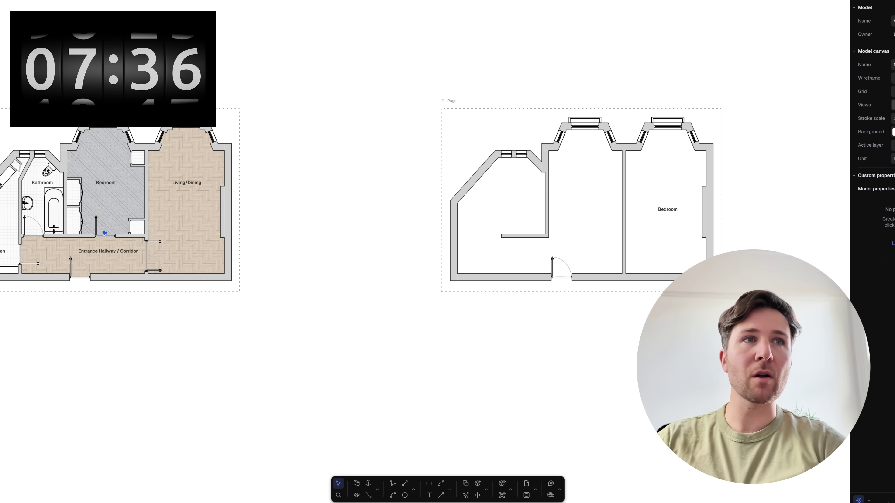
left_click_drag(36, 265, 637, 265, "alt")
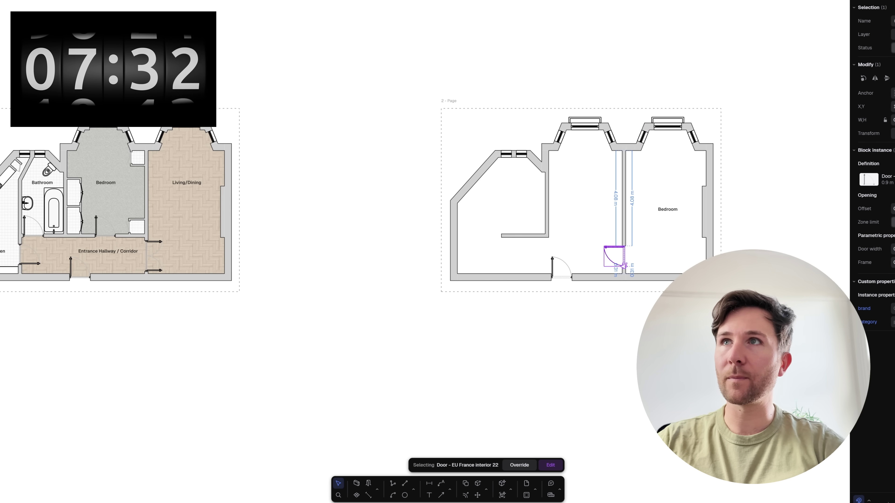
left_click(875, 78)
left_click(886, 79)
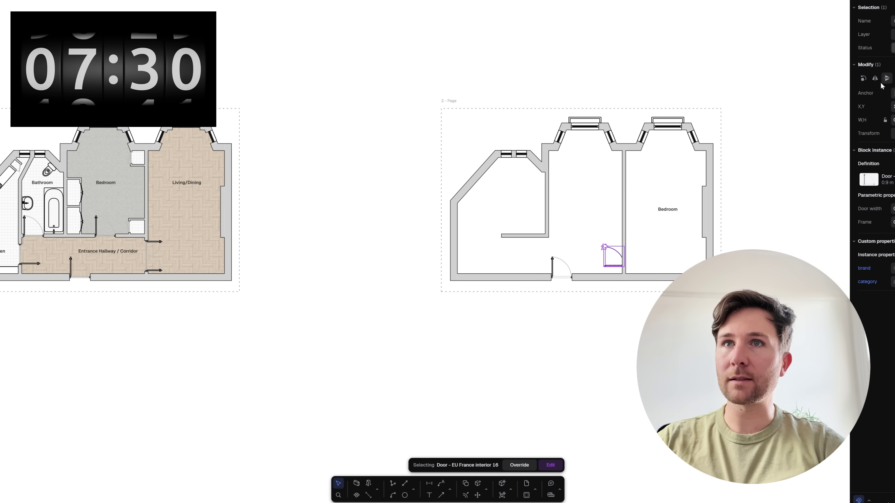
left_click_drag(614, 269, 633, 269)
left_click(660, 267)
Step: Copy the Bedroom label into the middle bay at the same height and change its text to "Living room"
middle_click_drag(659, 268, 556, 276)
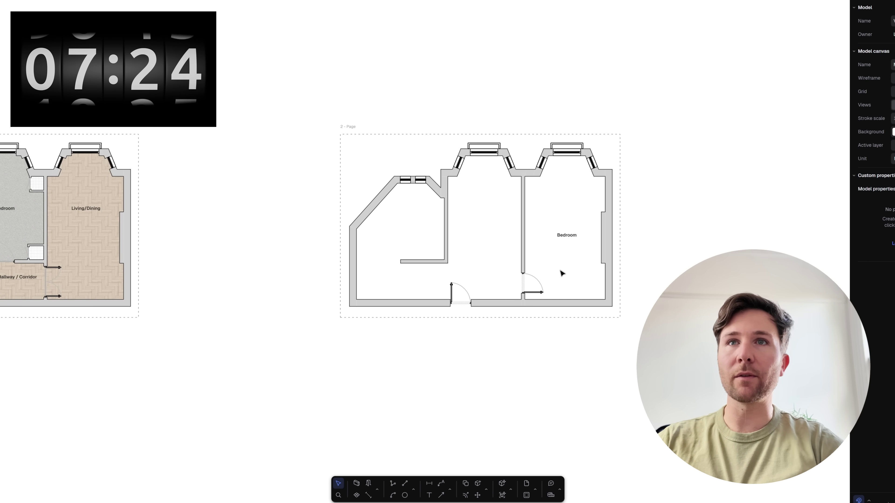
left_click_drag(564, 238, 484, 238, "alt")
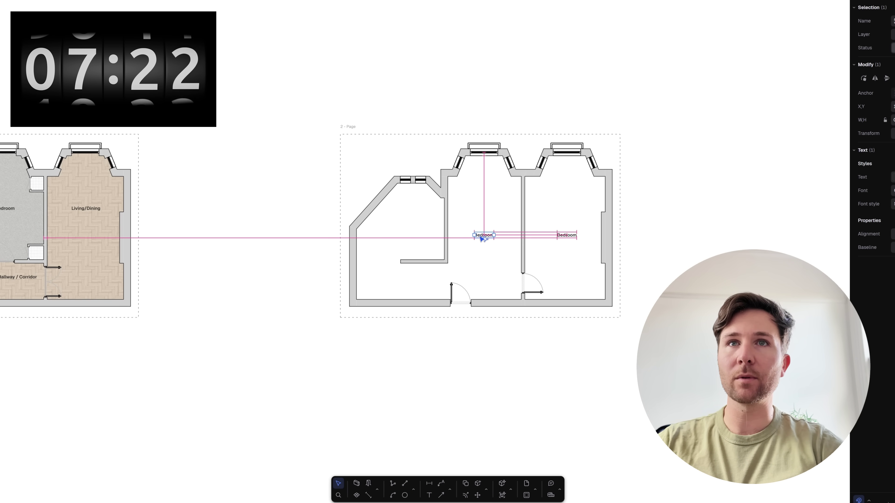
double_click(484, 238)
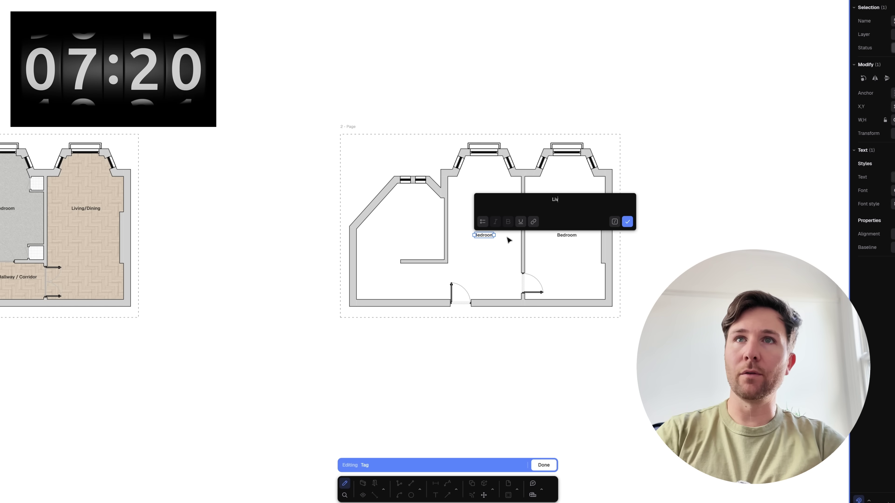
type("Living room")
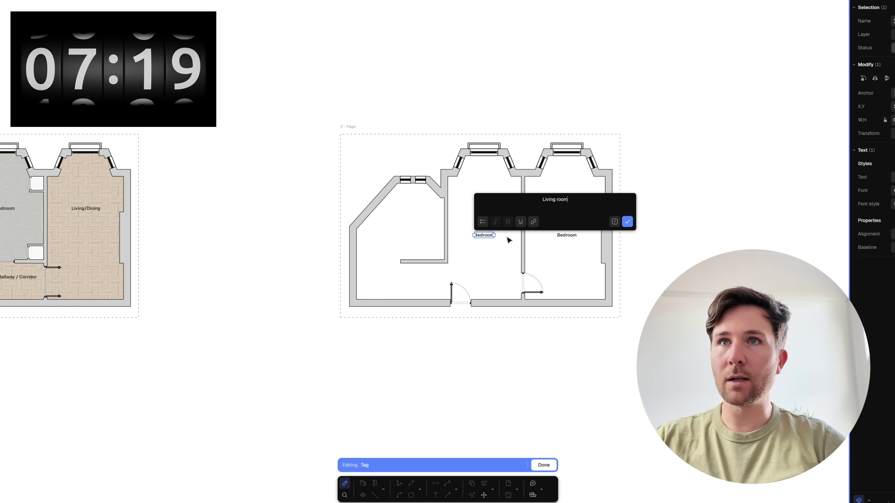
left_click(627, 222)
Step: Move the left vertical partition in line with the mullion between the two small windows and extend its upper end to meet the mullion
middle_click_drag(504, 298, 576, 278)
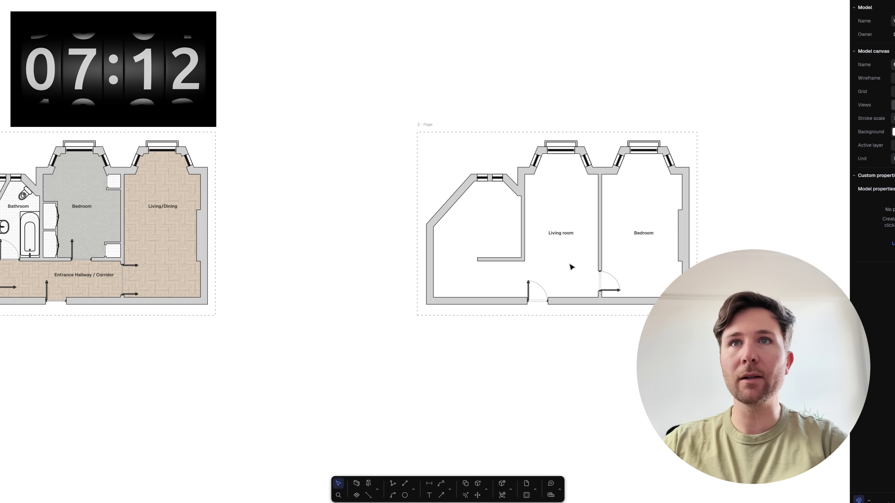
left_click(523, 215)
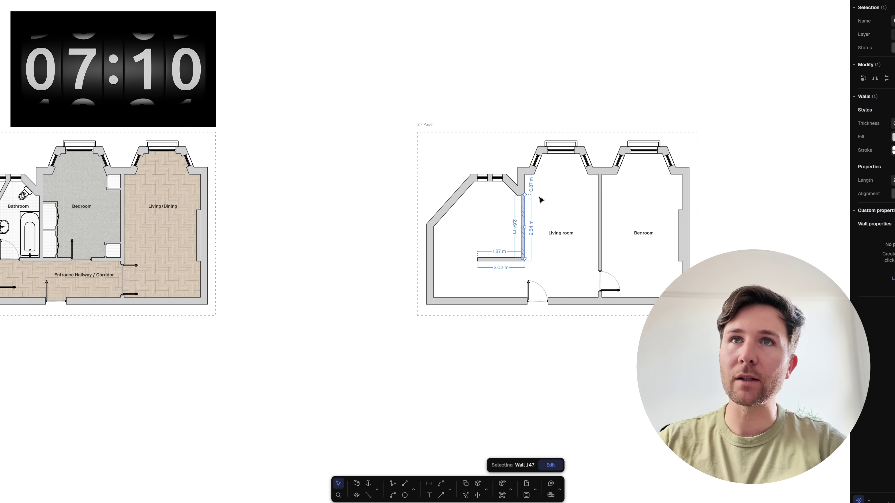
scroll(523, 207, "up", 6)
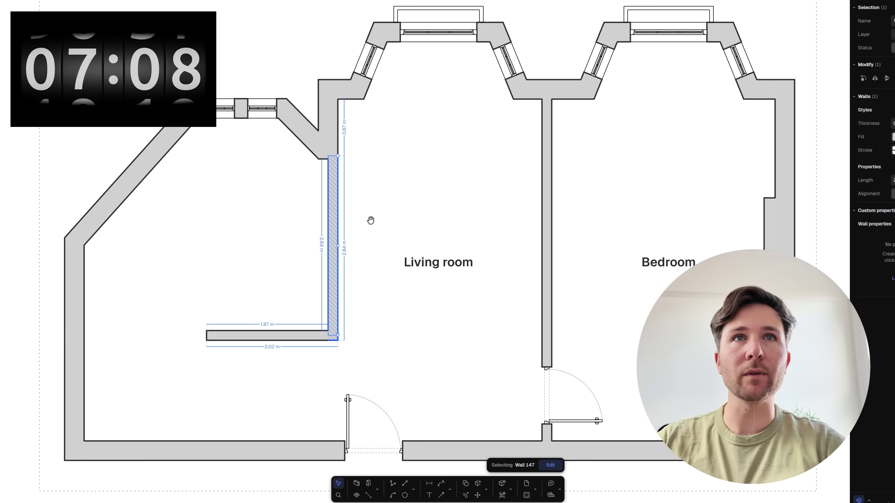
left_click_drag(333, 211, 243, 207)
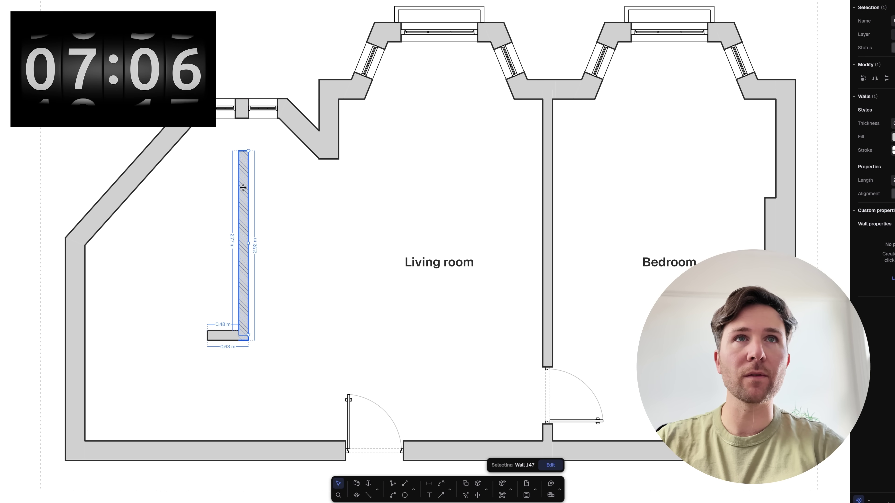
left_click_drag(250, 152, 248, 118)
left_click(259, 142)
scroll(245, 115, "up", 8)
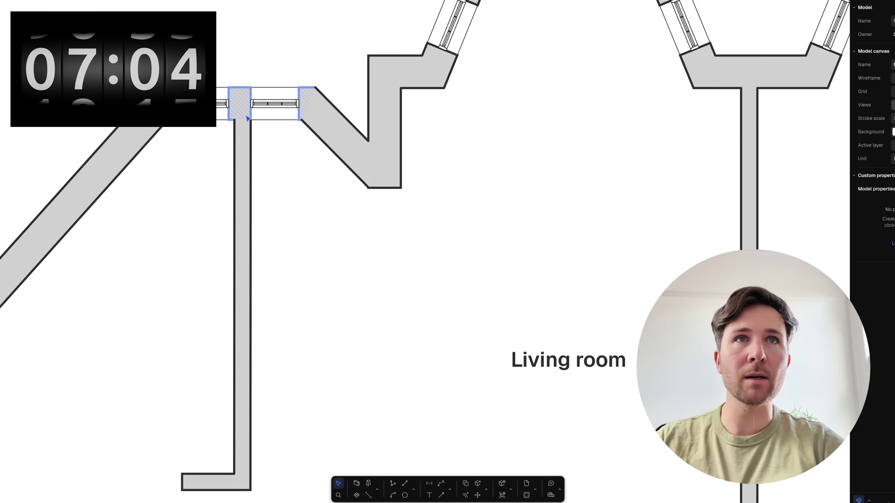
left_click_drag(242, 156, 222, 164)
left_click(266, 183)
left_click(223, 179)
left_click(278, 184)
scroll(282, 186, "down", 8)
scroll(303, 278, "down", 3)
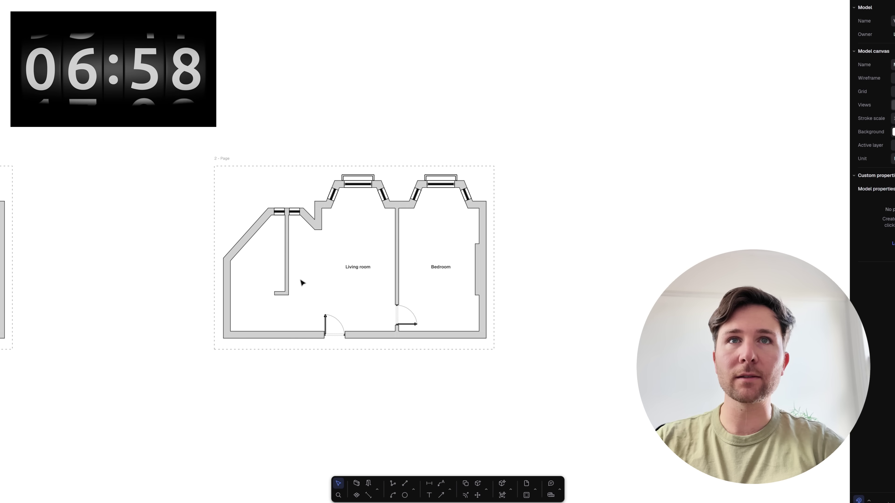
Step: Extend the short horizontal wall to the left exterior wall and the left vertical partition down to the lower exterior wall
middle_click_drag(301, 280, 453, 215)
left_click(397, 241)
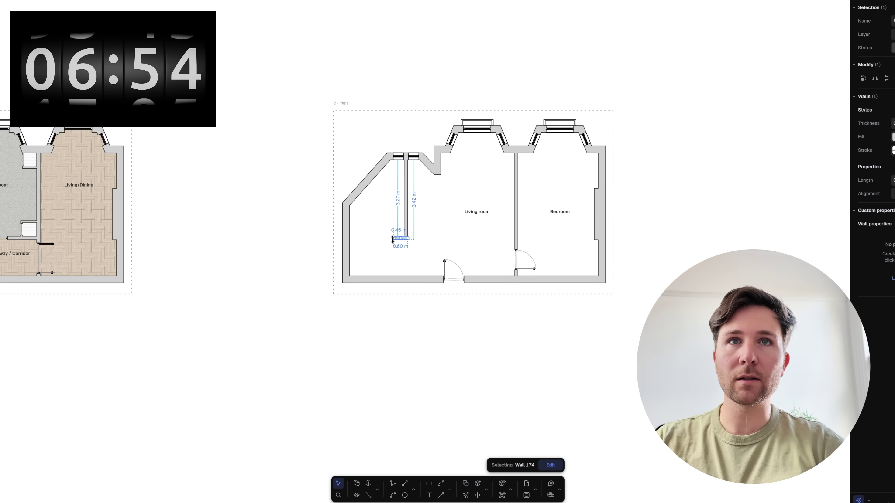
left_click_drag(394, 238, 349, 238)
left_click(406, 226)
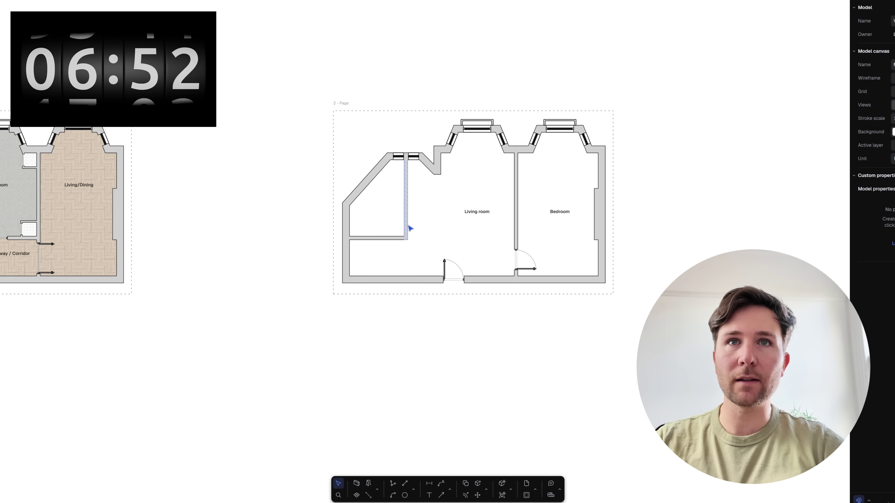
left_click_drag(407, 238, 406, 277)
left_click(434, 248)
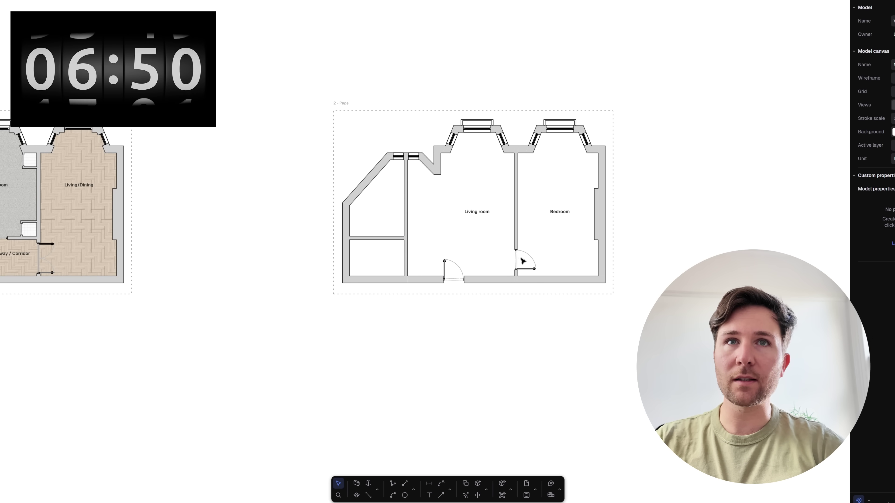
Step: Copy the bedroom door into the left vertical partition, flipped to swing into the lower-left room, and shift the bedroom door level with it
left_click_drag(508, 272, 414, 268, "alt")
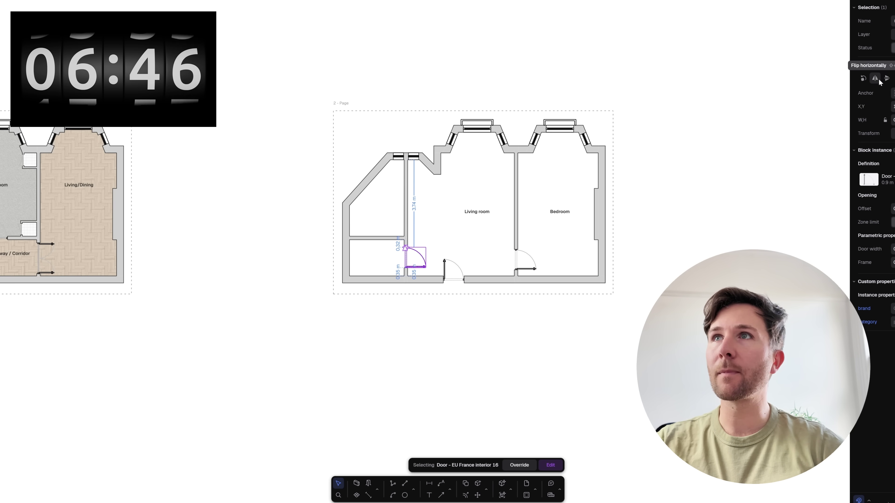
left_click(887, 79)
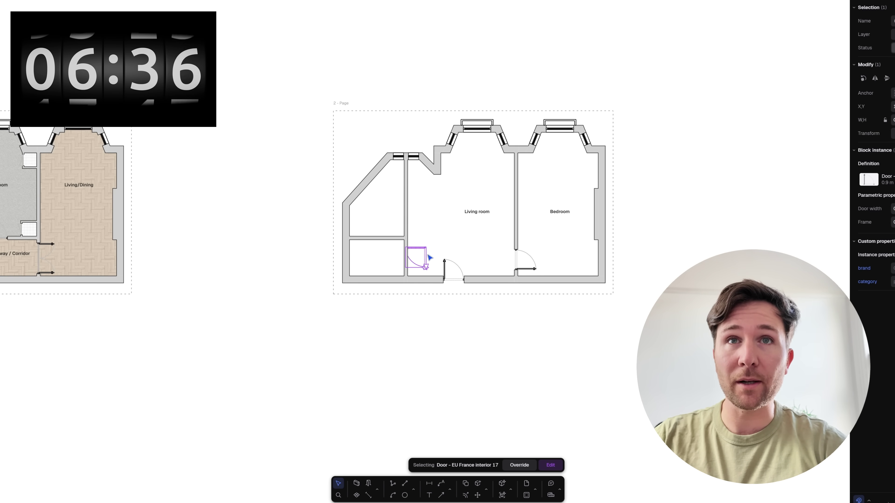
left_click_drag(429, 256, 408, 257)
left_click(875, 79)
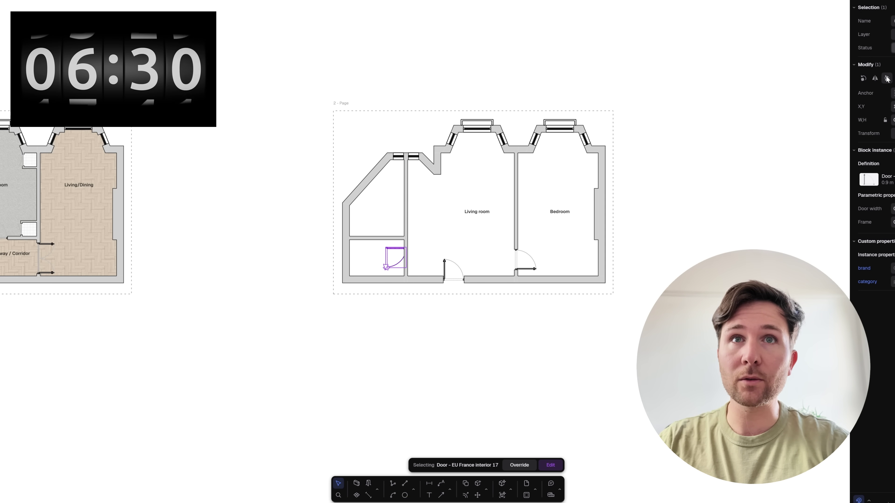
left_click_drag(393, 251, 411, 252)
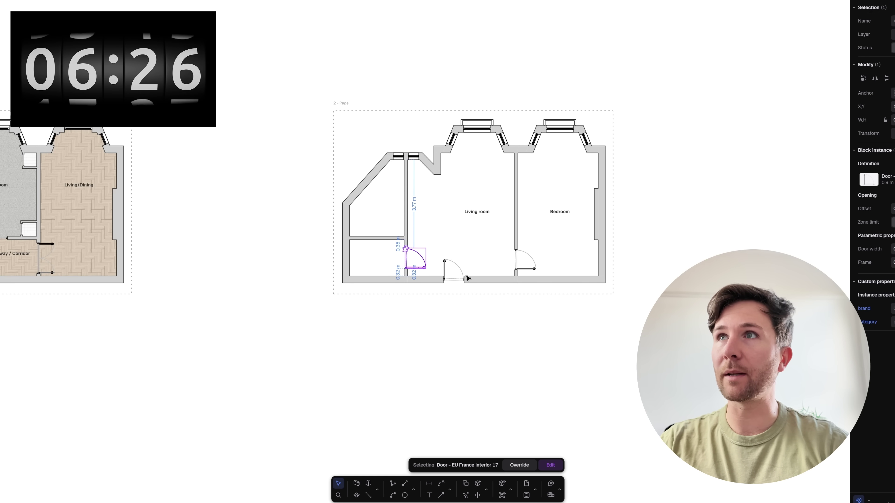
left_click(887, 79)
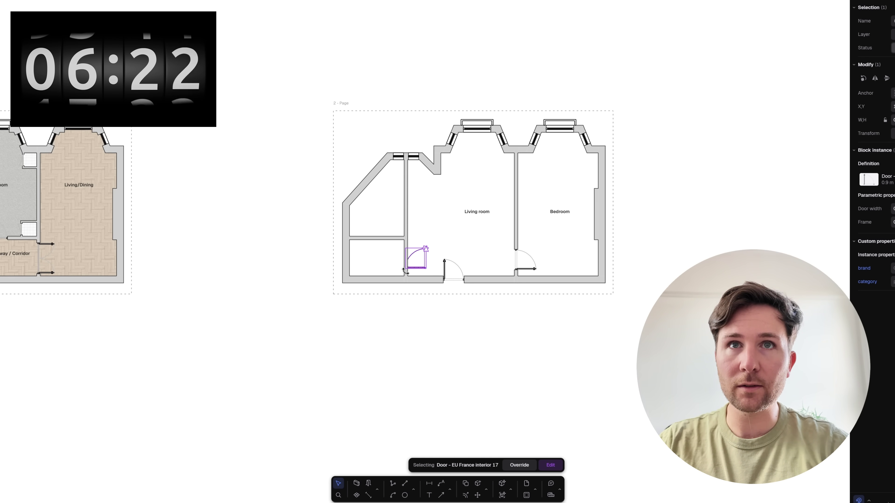
left_click_drag(419, 271, 398, 260)
left_click(452, 250)
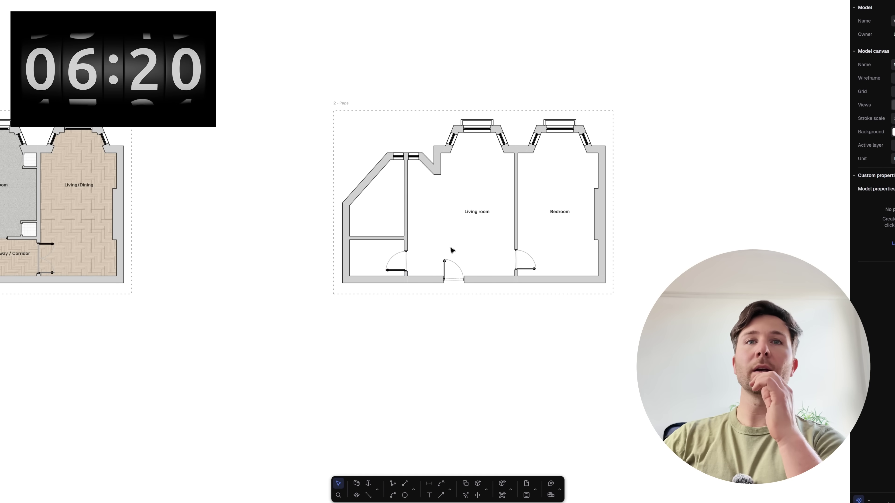
left_click(530, 271)
left_click(339, 302)
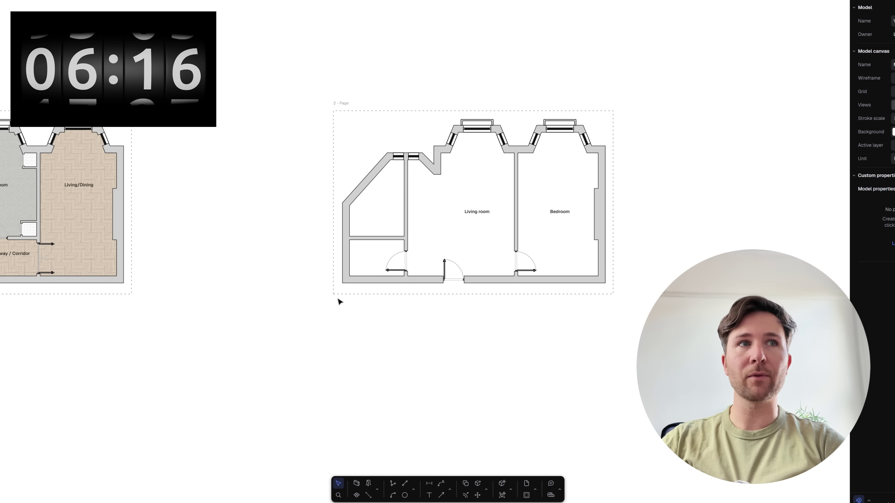
Step: Copy the existing bathroom's bathtub into the lower-left room, fitting it upright into the corner of the left and lower exterior walls
middle_click_drag(343, 295, 439, 313)
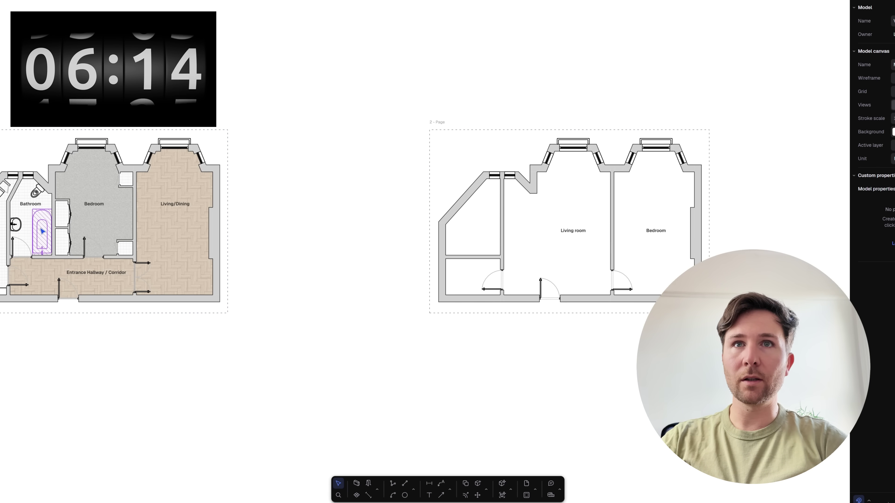
left_click_drag(43, 231, 446, 261)
scroll(465, 277, "up", 10)
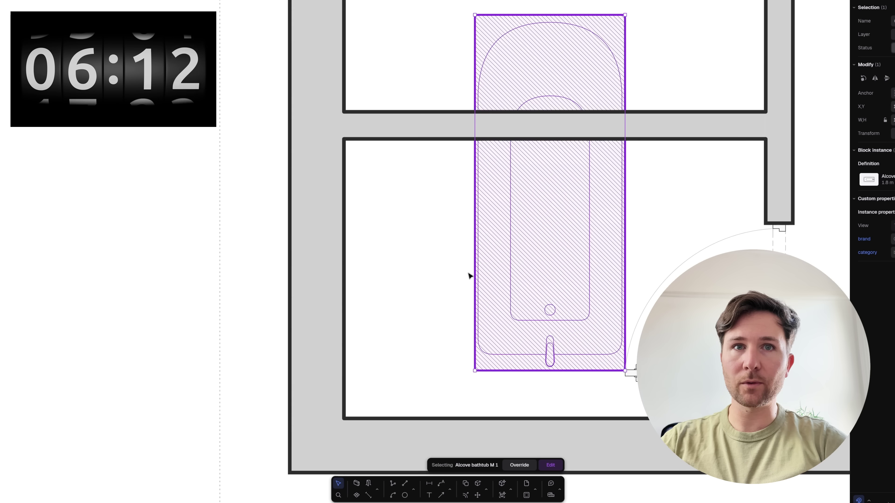
left_click_drag(521, 273, 396, 310)
scroll(394, 312, "down", 5)
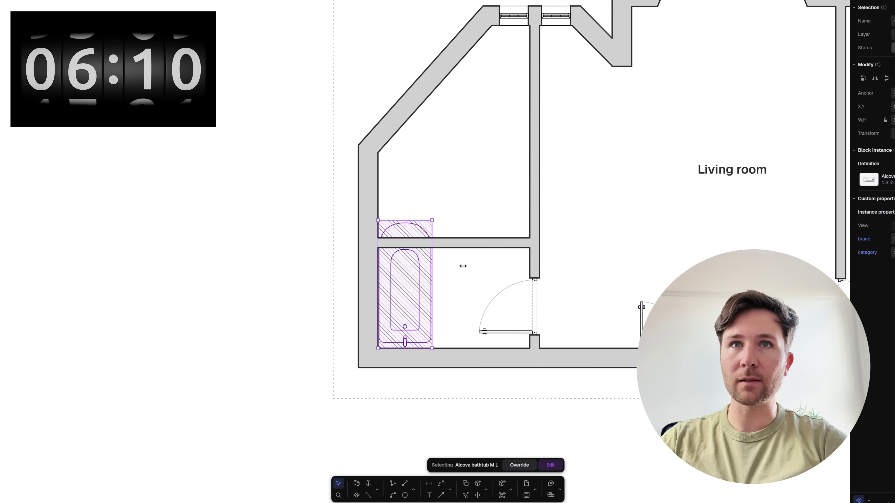
Step: Move the horizontal partition up to the bathtub's head, about 1.97 m above the lower exterior wall, and end it at the vertical partition
left_click(458, 244)
left_click_drag(455, 243, 456, 216)
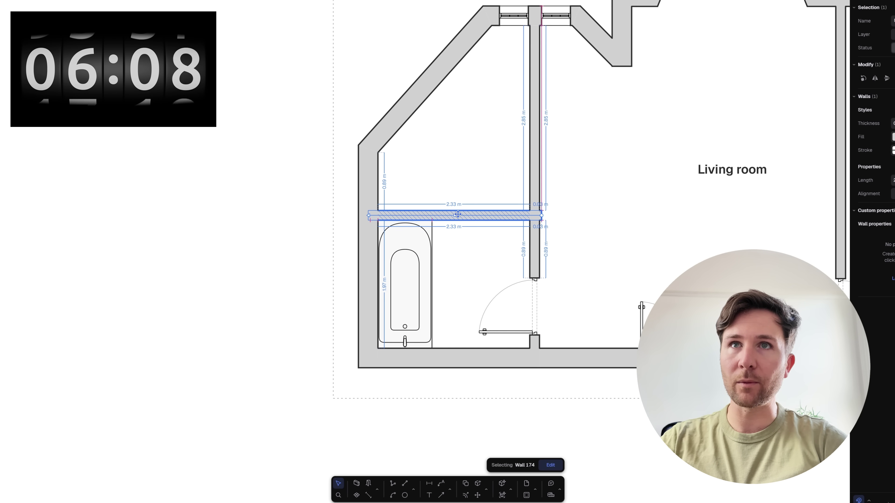
left_click(620, 252)
left_click(520, 216)
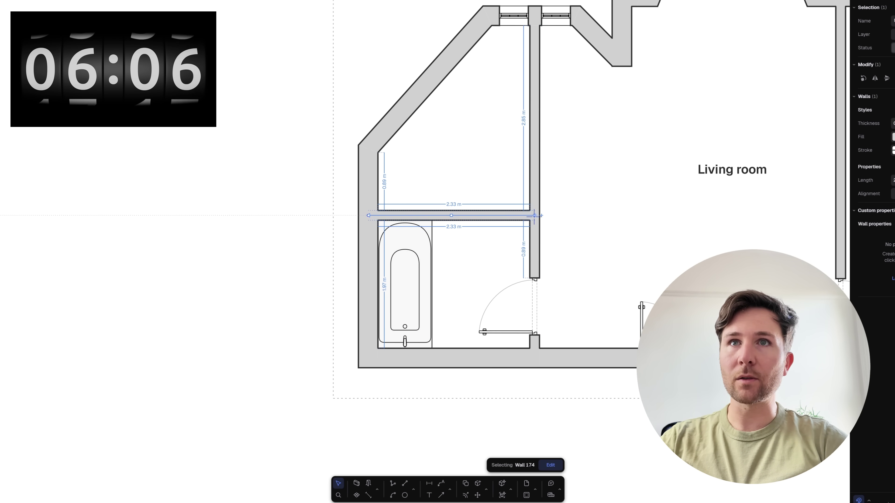
left_click(555, 221)
Step: Copy the existing bathroom's washbasin into the new lower-left bathroom, against the lower exterior wall between the bathtub and the door
scroll(553, 222, "down", 5)
middle_click_drag(561, 265, 530, 286)
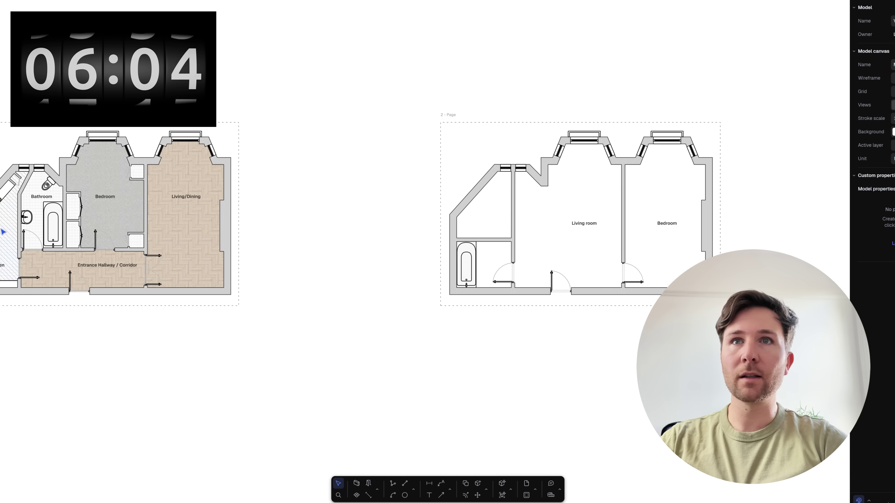
left_click_drag(27, 217, 353, 253, "alt")
scroll(530, 271, "up", 5)
left_click_drag(395, 294, 399, 327)
left_click(563, 280)
Step: Copy the existing bathroom's toilet into the new bathroom, squared against the upper partition opposite the washbasin
scroll(562, 280, "down", 5)
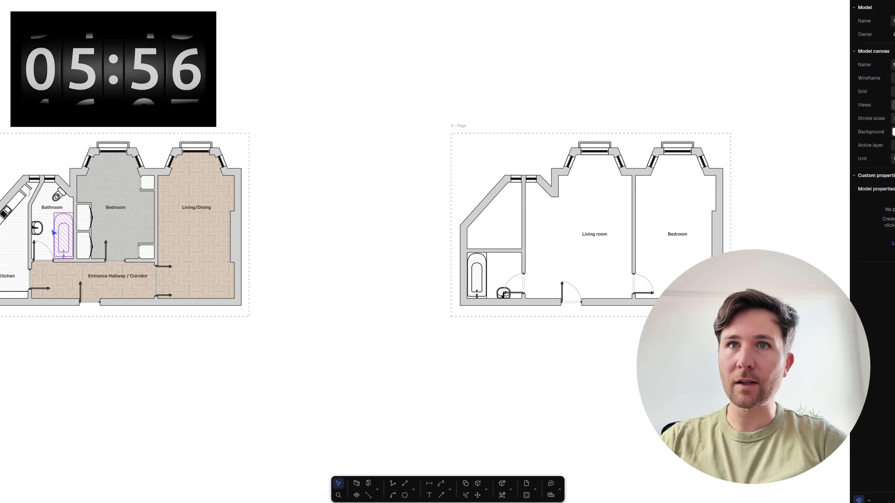
left_click_drag(60, 196, 502, 243, "alt")
scroll(509, 265, "up", 5)
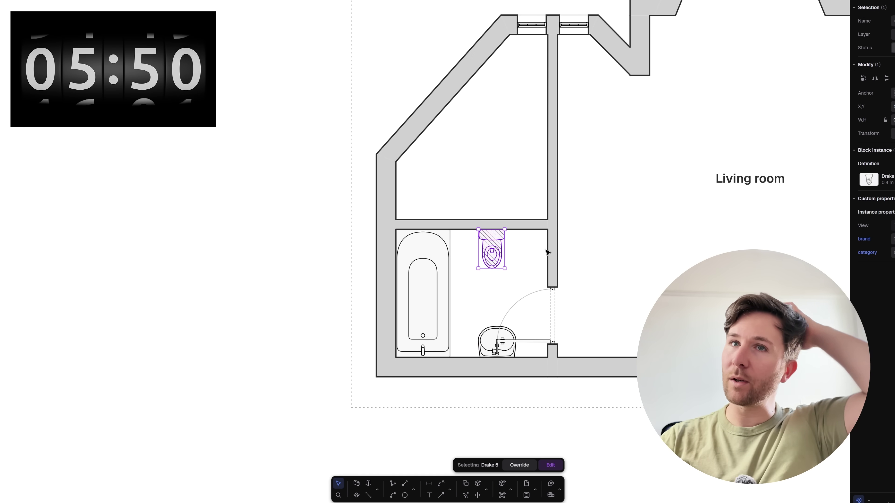
left_click(595, 308)
Step: Search the block library for "sliding" and insert the 1.5 m Sliding door - EU block beside the new floor plan
scroll(590, 299, "down", 5)
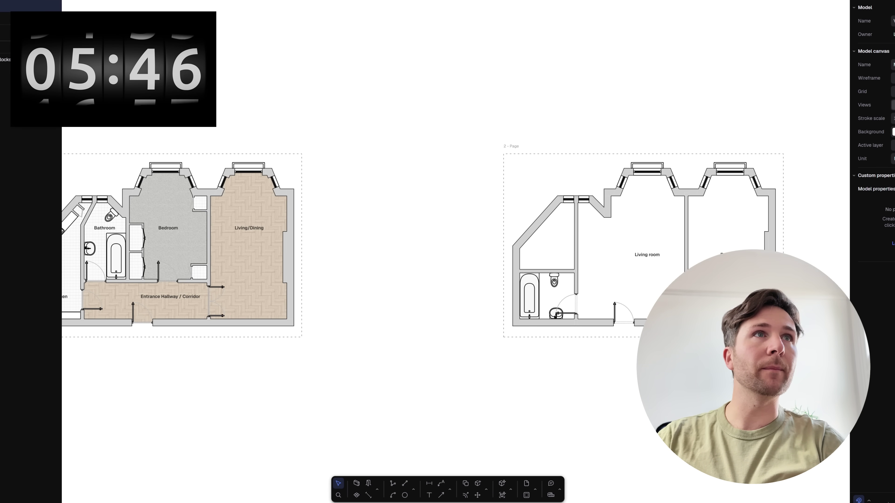
left_click(22, 3)
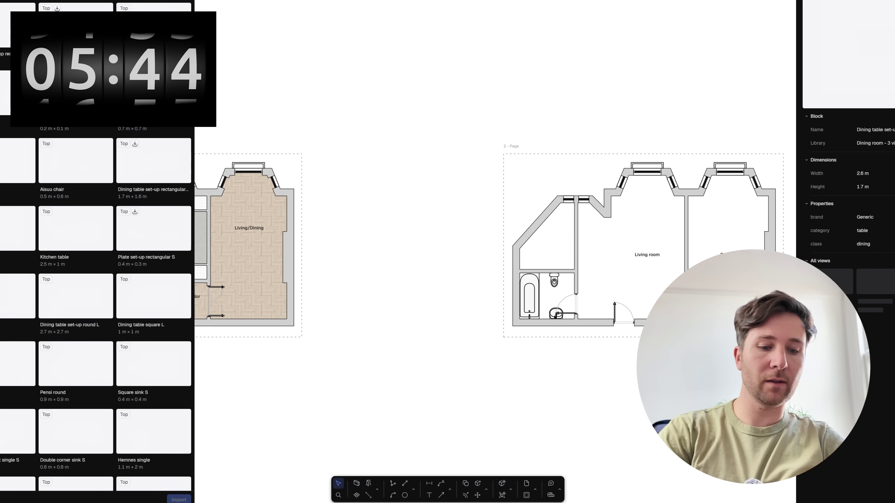
type("sliding")
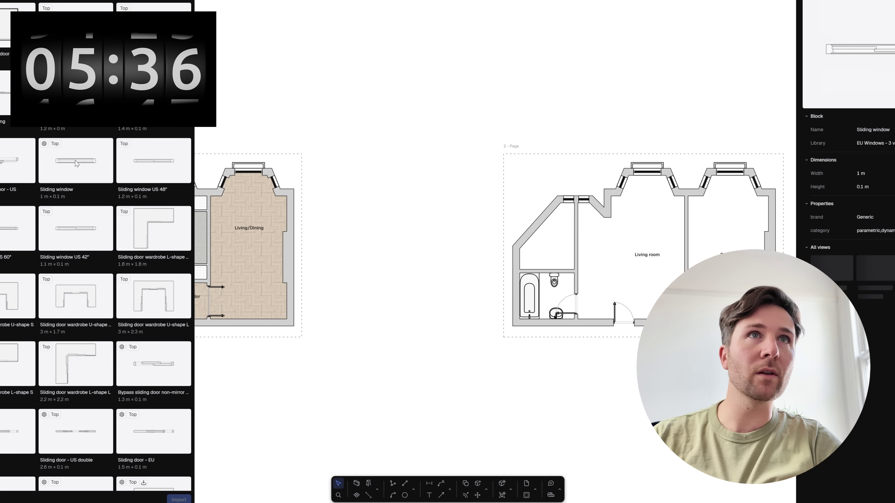
scroll(102, 177, "down", 4)
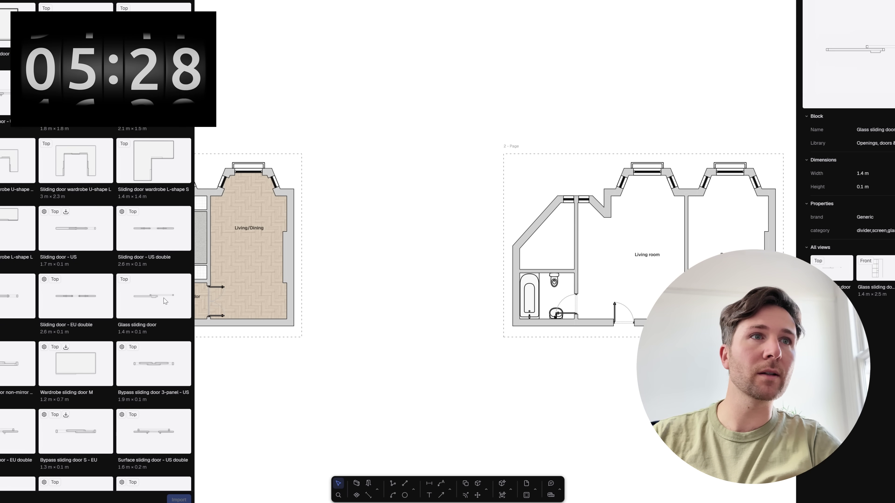
left_click(18, 296)
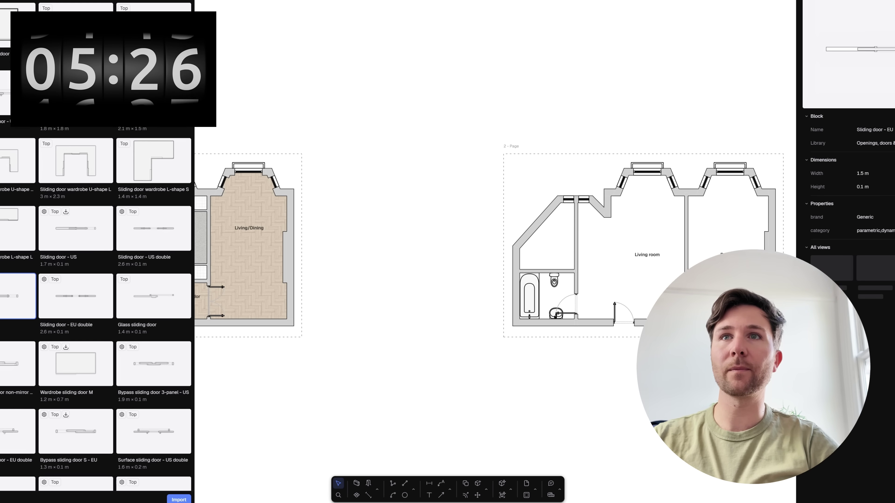
left_click_drag(76, 297, 582, 263)
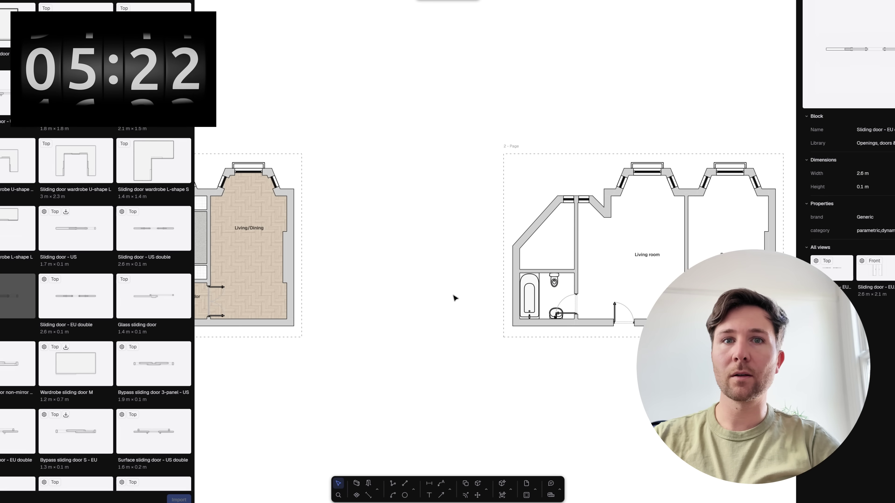
scroll(455, 297, "down", 5)
scroll(400, 293, "up", 3)
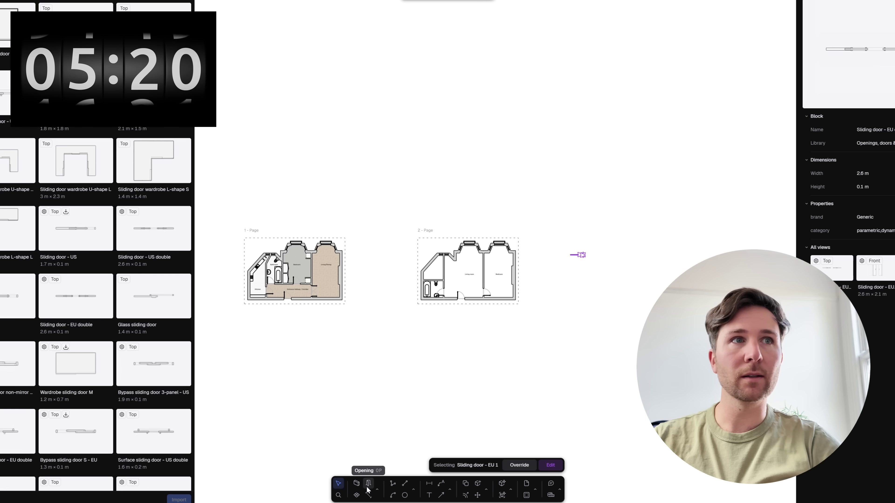
left_click(10, 227)
left_click(11, 293)
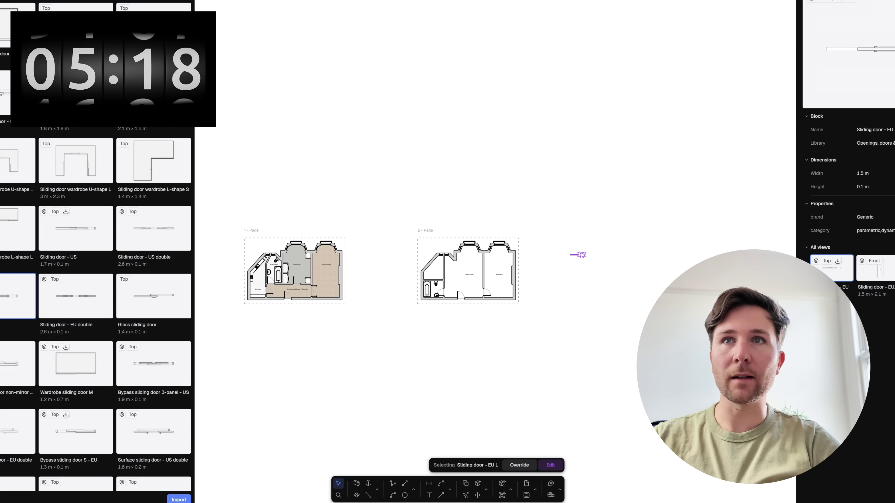
scroll(596, 277, "up", 3)
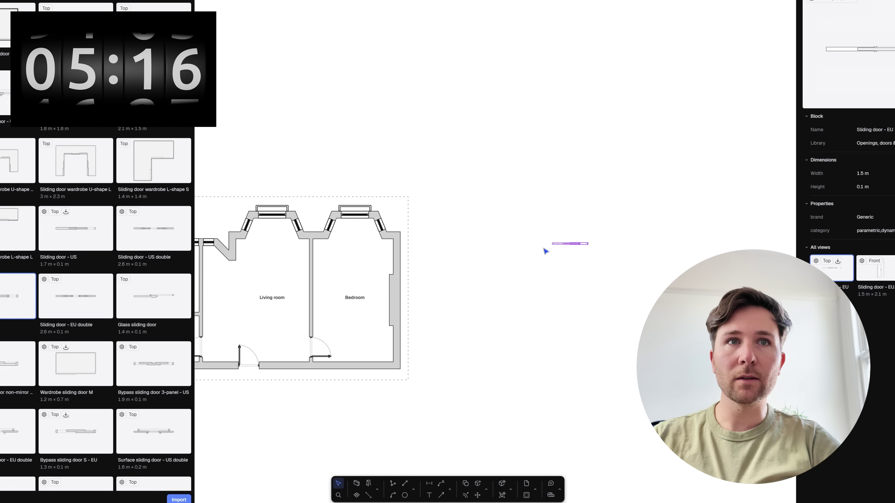
Step: Replace the new bathroom's hinged door with the sliding door, set upright in the vertical partition about 0.40 m above the lower exterior wall
left_click_drag(238, 311, 213, 336)
middle_click_drag(228, 331, 393, 285)
scroll(363, 295, "up", 5)
left_click(356, 290)
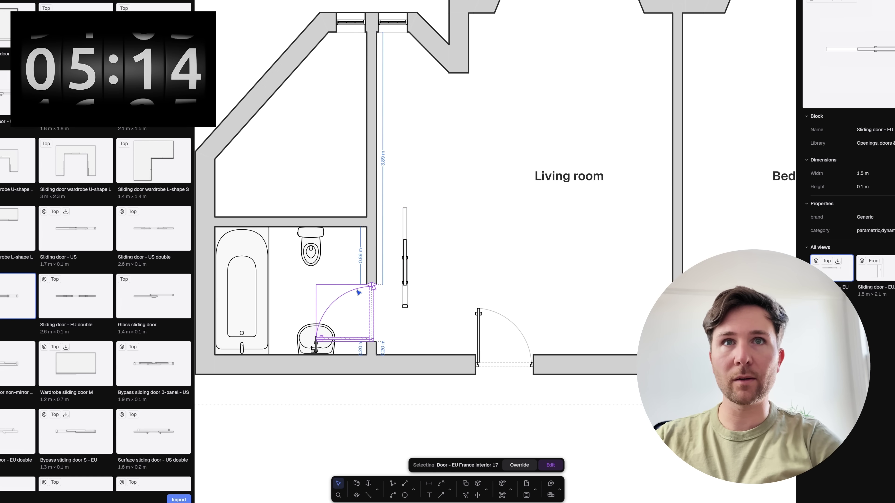
key("Delete")
left_click_drag(405, 265, 368, 288)
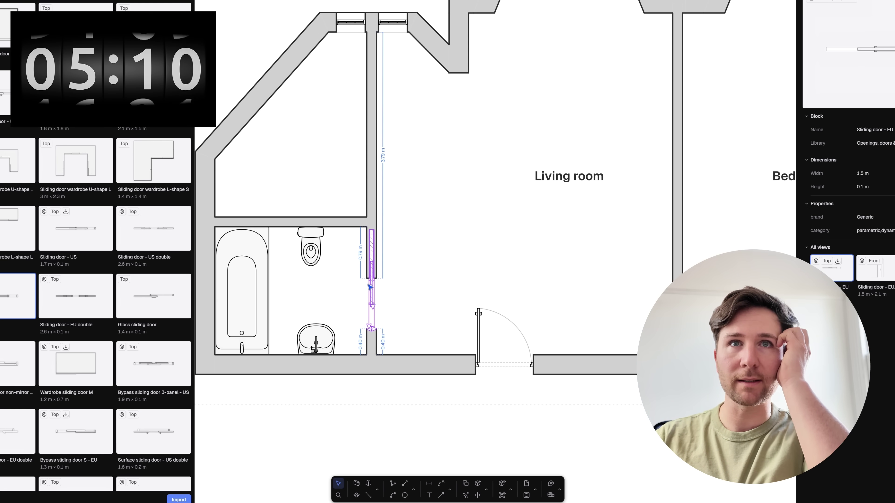
scroll(410, 297, "down", 3)
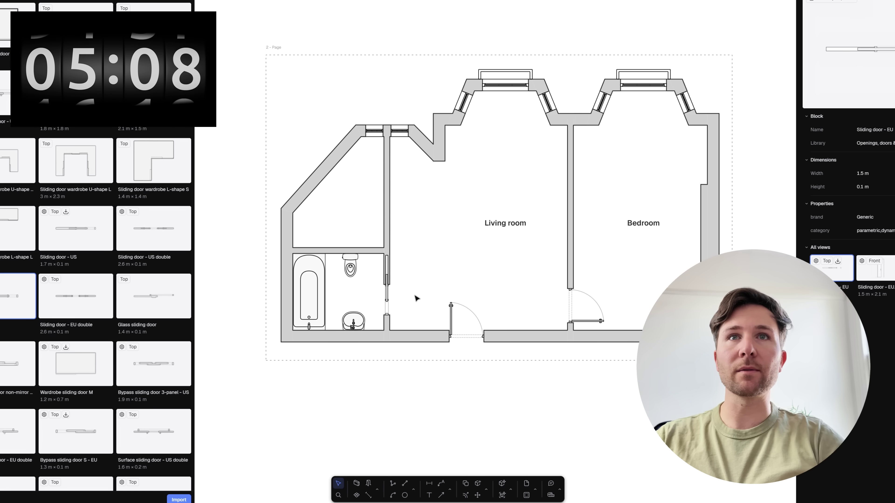
middle_click_drag(418, 296, 466, 300)
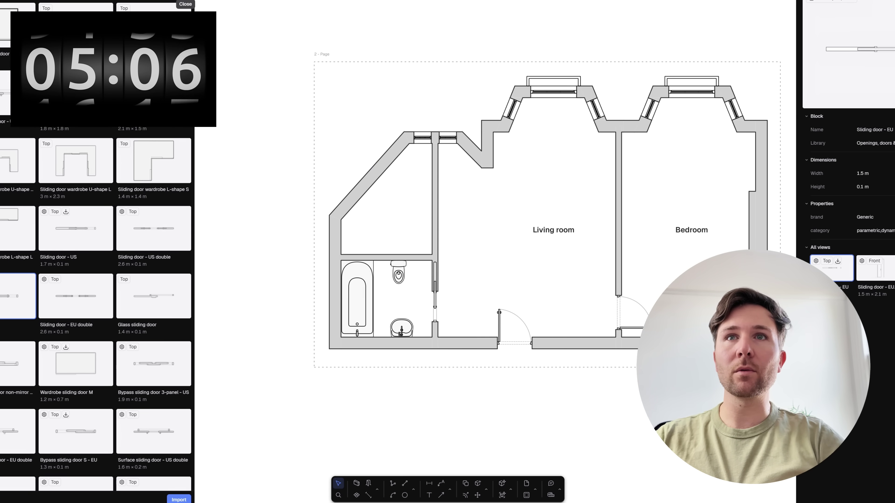
left_click(185, 1)
Step: Insert a Sofa basic L in the living room, turned upright with its back against the bedroom partition in the upper corner
middle_click_drag(549, 260, 474, 265)
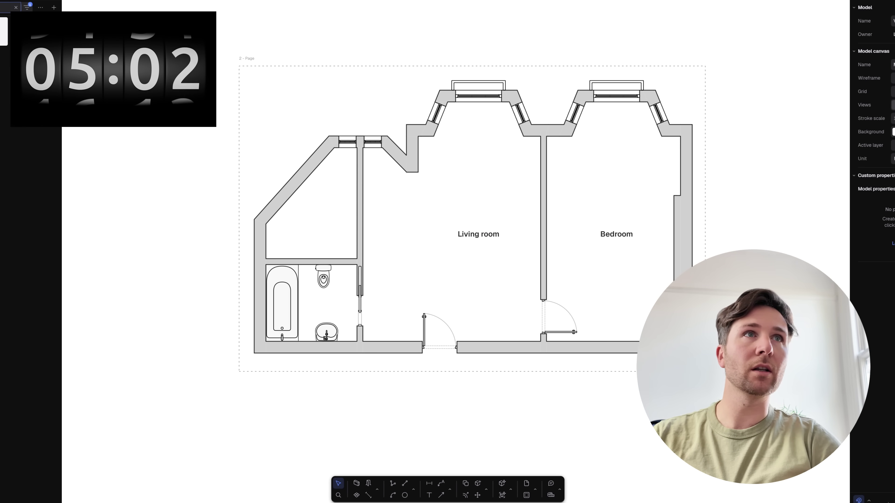
left_click(2, 31)
left_click_drag(445, 237, 467, 153)
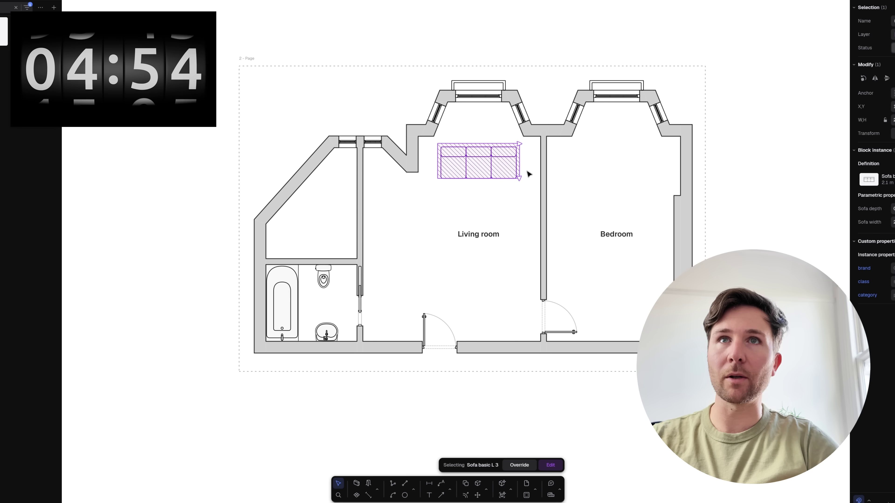
mouse_move(521, 182)
left_mouse_down()
mouse_move(449, 208)
mouse_move(524, 188)
mouse_move(522, 199)
mouse_move(523, 185)
left_mouse_up()
left_click(581, 207)
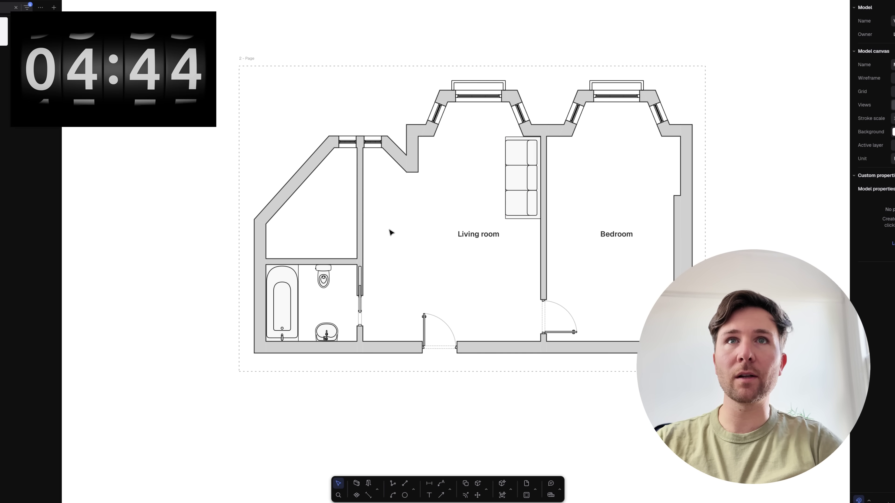
Step: Copy the partition beside the bathroom to the living room's upper-left wall corner and shorten it to about the sofa's lower end
left_click_drag(359, 214, 416, 217)
left_click_drag(415, 346, 418, 218)
key("Escape")
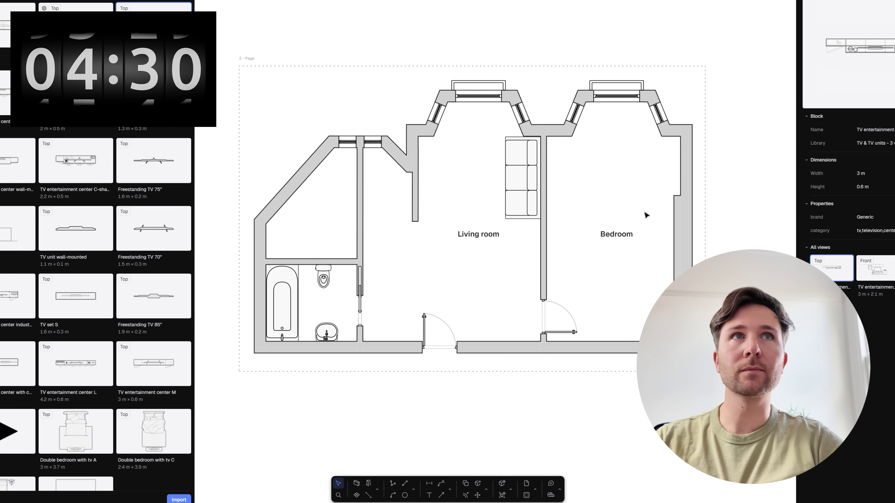
Step: Try to fit the TV entertainment center S upright against the short living room partition, and remove it
left_click_drag(155, 27, 462, 294)
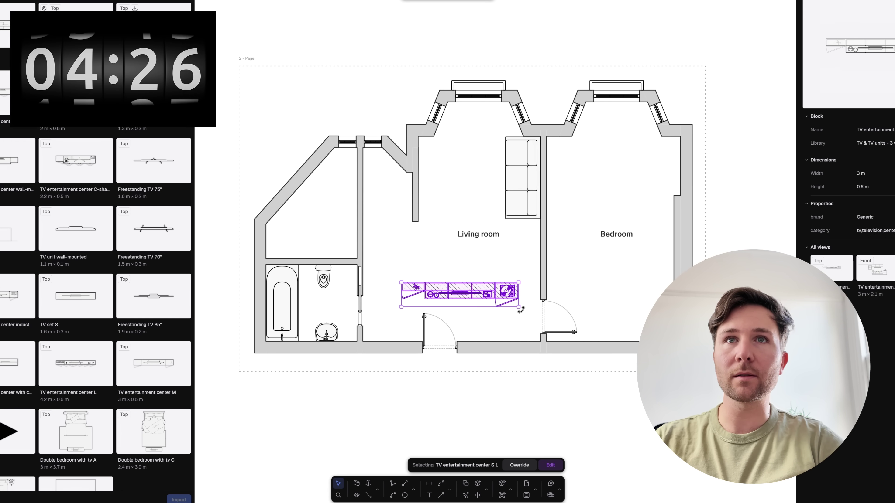
left_click_drag(520, 309, 427, 163)
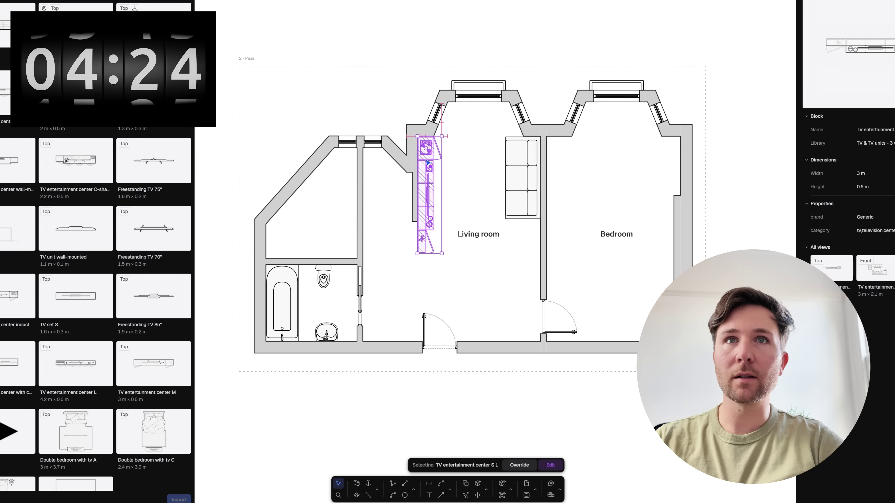
double_click(427, 244)
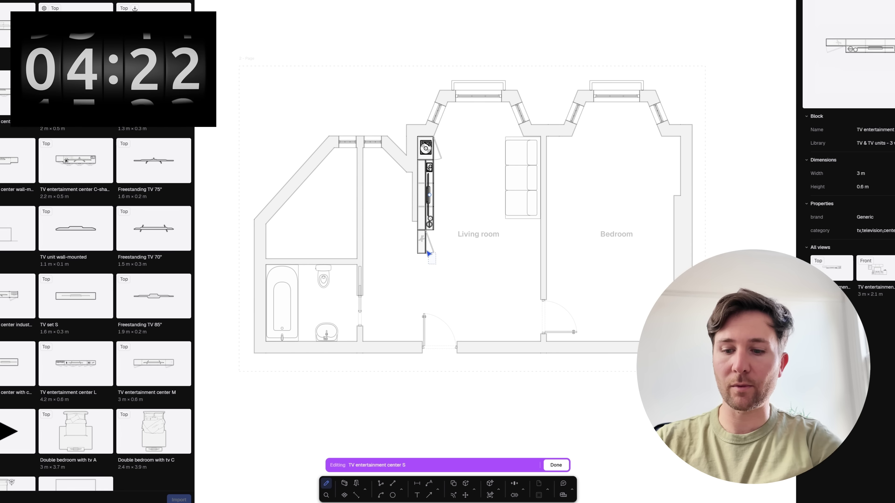
scroll(423, 233, "up", 10)
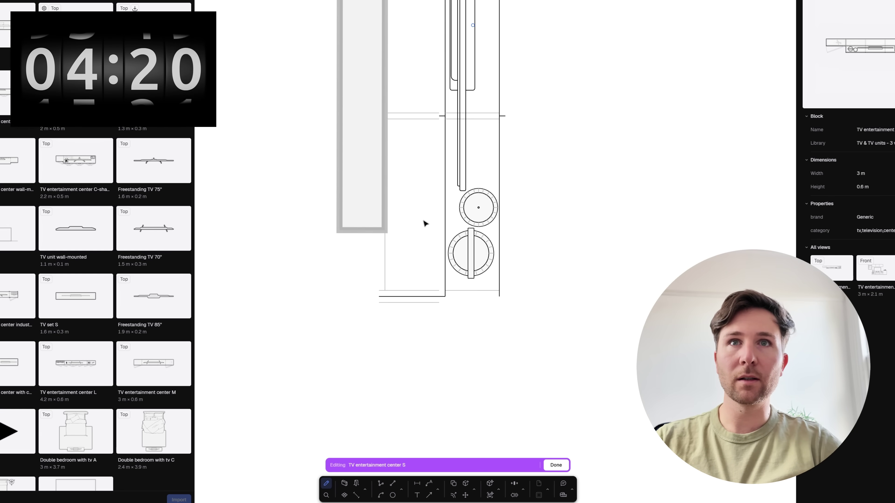
key("ctrl+z")
key("ctrl+z")
double_click(257, 287)
scroll(410, 319, "down", 3)
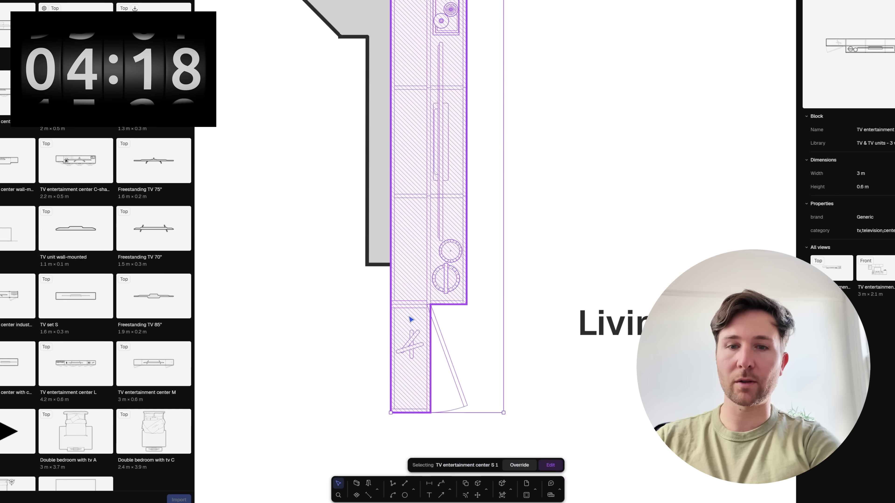
key("Delete")
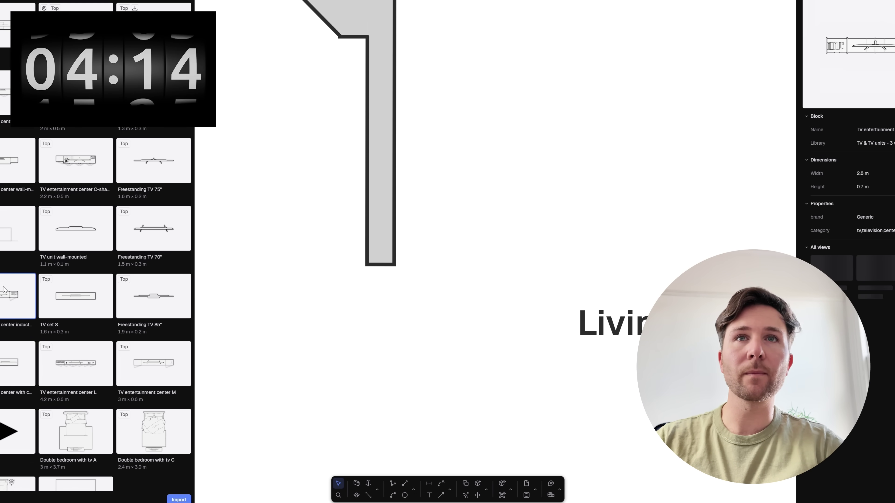
Step: Insert the TV entertainment center industrial block, turned upright against the short partition and up to the upper exterior wall, facing the sofa
scroll(330, 304, "down", 5)
left_click_drag(18, 295, 385, 277)
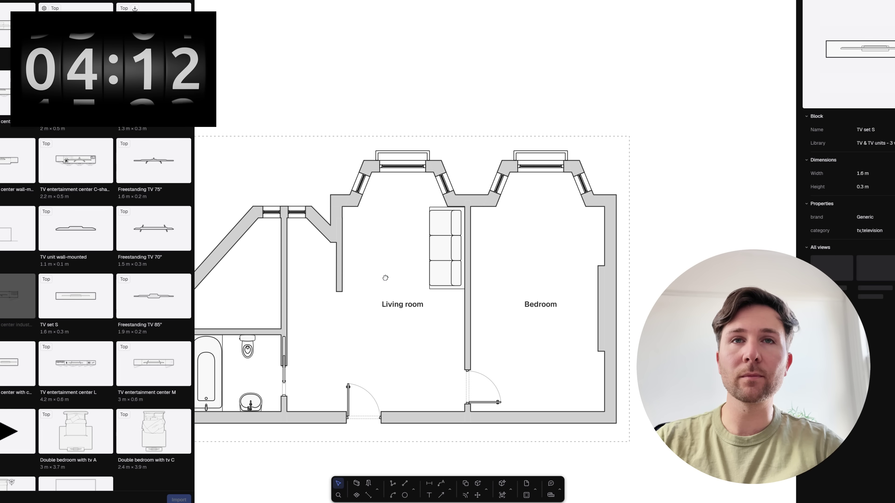
scroll(377, 278, "up", 5)
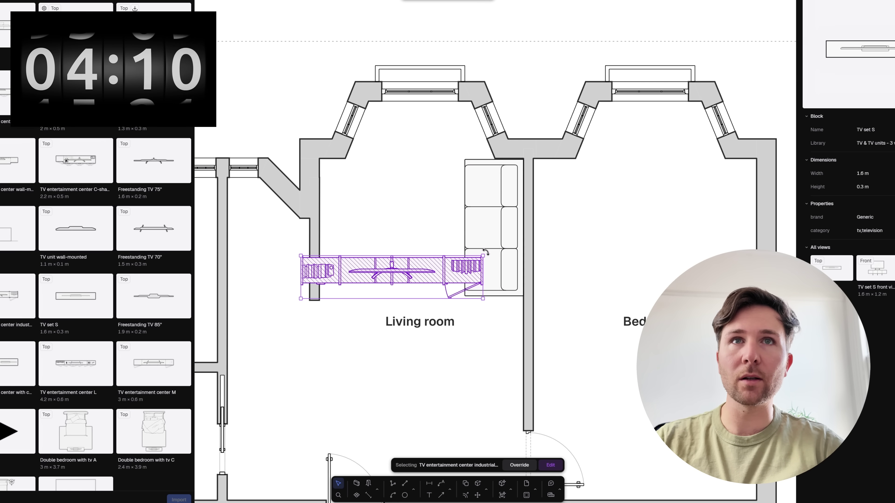
left_click_drag(486, 252, 411, 183)
left_click_drag(380, 208, 329, 180)
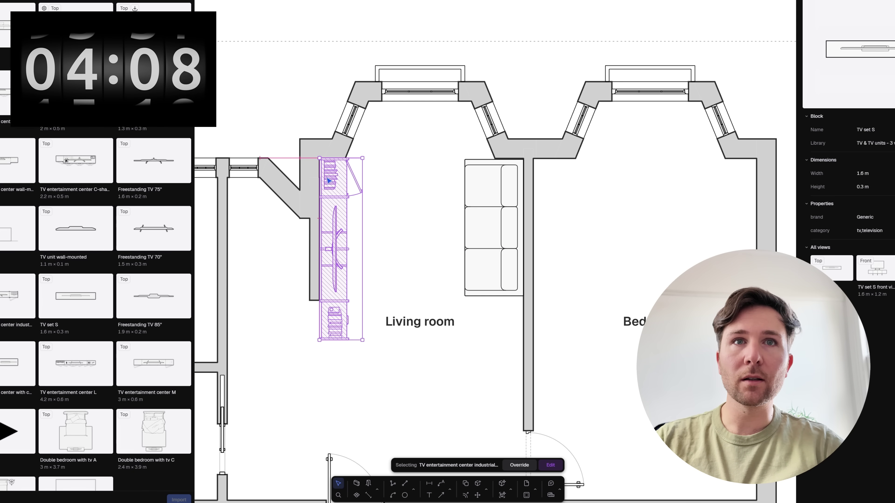
left_click(393, 234)
Step: Edit the TV unit's block: remove the books in its lower compartment, shorten the cabinet to the partition's end, and delete the leftover lines
double_click(336, 327)
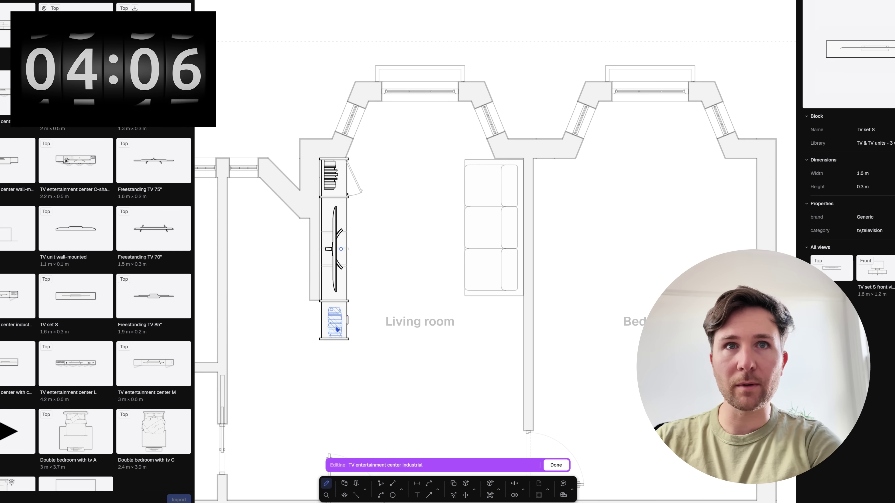
left_click(336, 328)
scroll(337, 330, "up", 5)
left_click(334, 341)
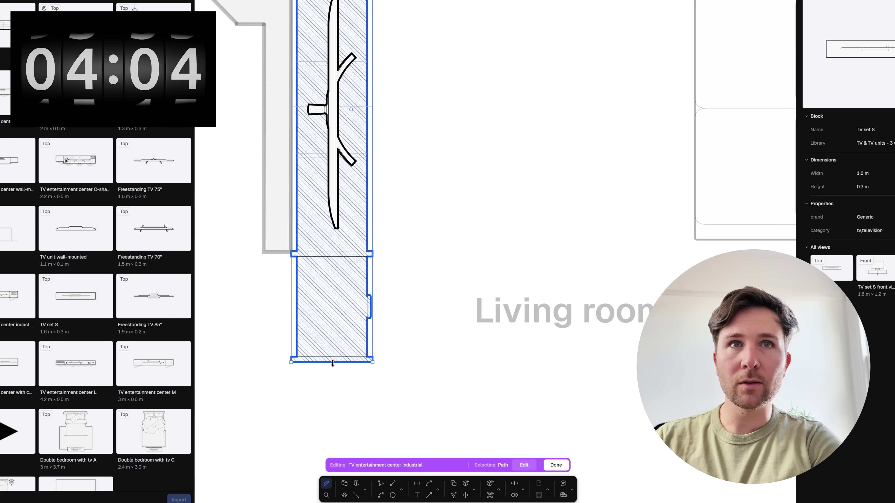
left_click_drag(332, 363, 334, 255)
left_click(390, 335)
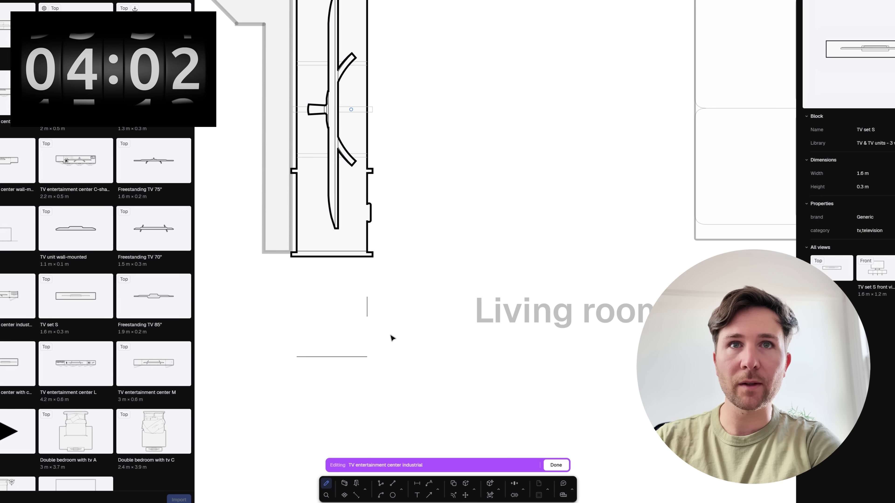
left_click(367, 310)
left_click_drag(385, 366, 271, 274)
key("Delete")
key("Escape")
scroll(425, 292, "down", 5)
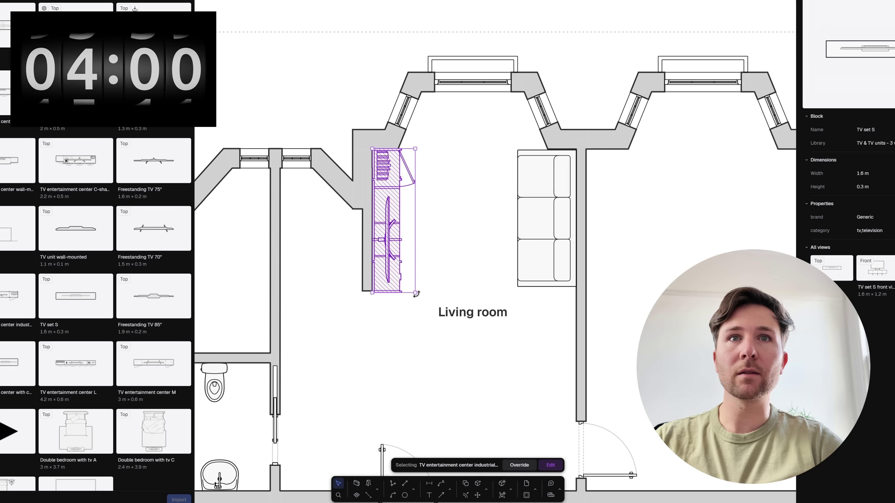
Step: Extend the short partition to the TV unit's lower end and shift the unit against the partition's face
left_click(426, 259)
left_click(365, 279)
scroll(371, 303, "up", 8)
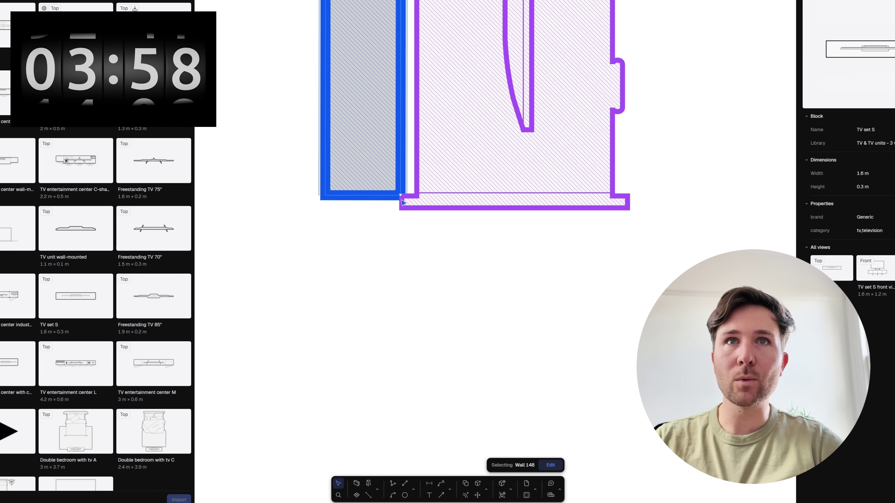
left_click(438, 189)
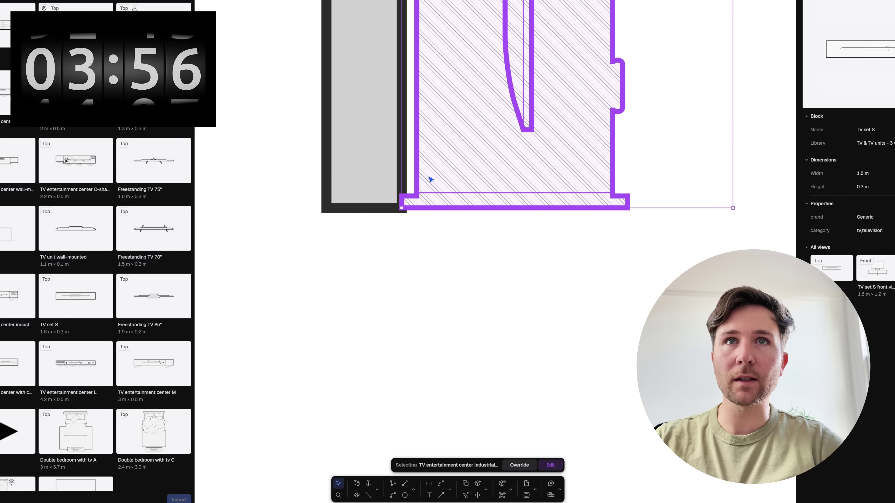
left_click_drag(429, 178, 420, 179)
left_click(464, 269)
scroll(463, 273, "down", 8)
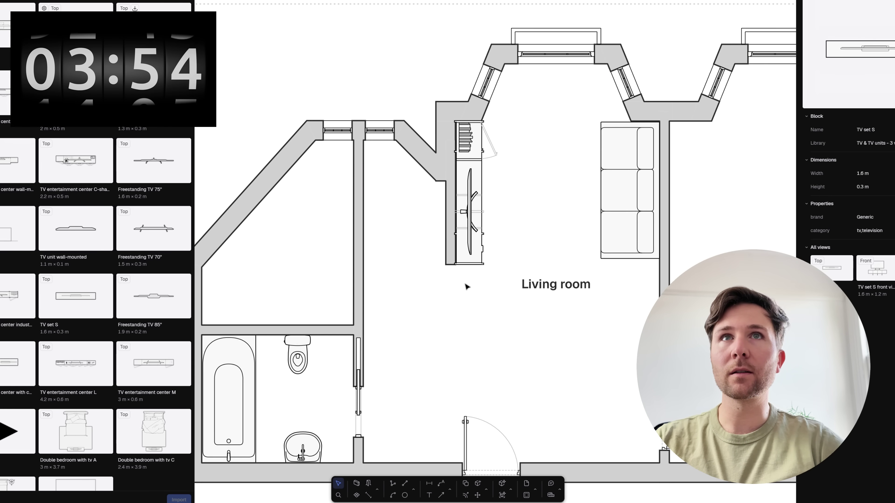
Step: Align the TV unit's upper end with the corner between the short partition and the upper exterior wall
scroll(464, 139, "up", 8)
left_click_drag(453, 132, 462, 139)
scroll(612, 197, "down", 8)
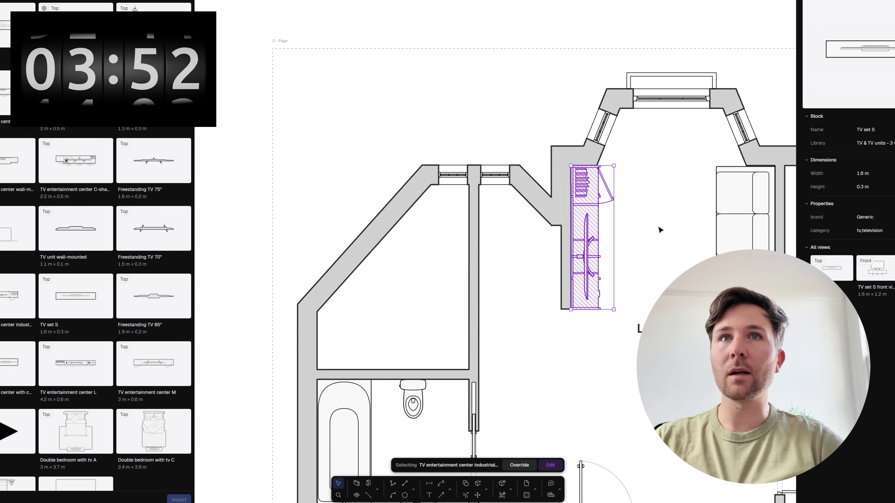
left_click(660, 229)
middle_click_drag(695, 254, 475, 168)
scroll(483, 208, "down", 4)
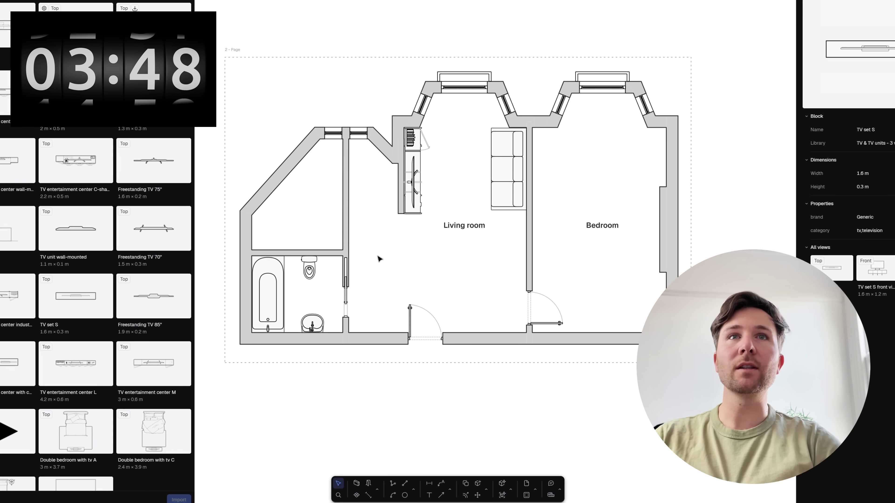
Step: Extend the wall above the bathroom to line up with the short living-room partition, and lengthen that partition down to meet it
left_click(369, 256)
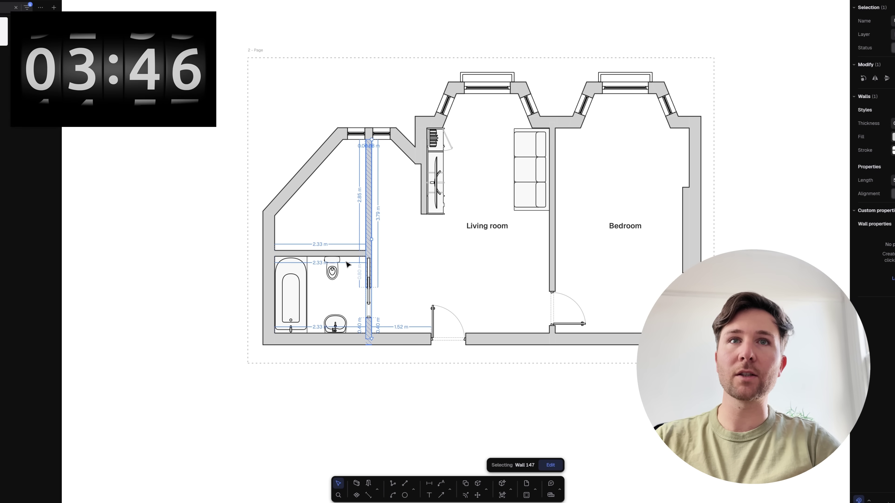
left_click(349, 254)
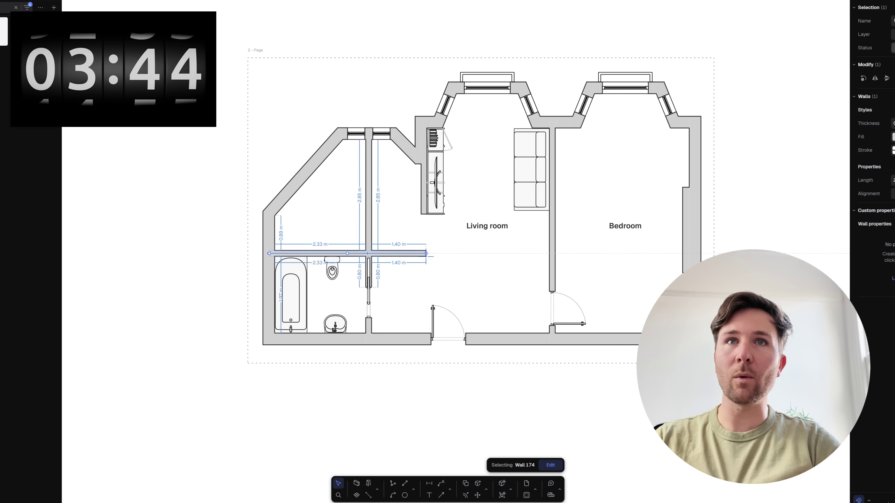
left_click(425, 210)
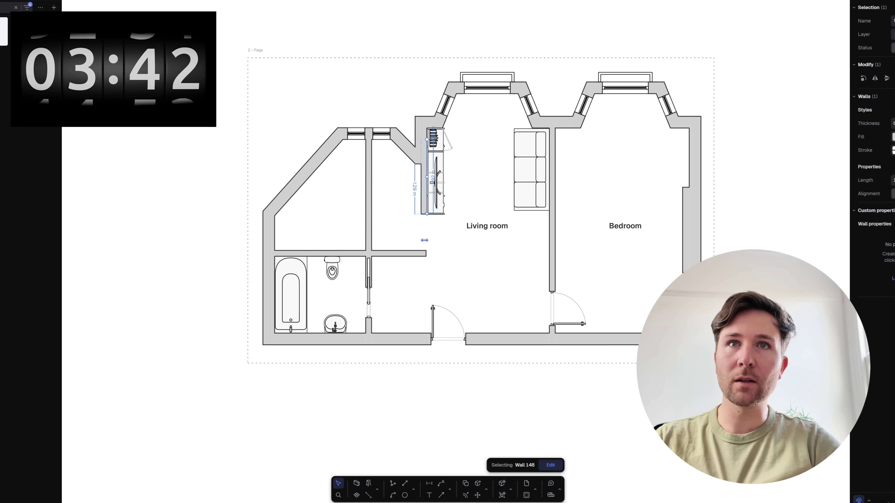
left_click_drag(427, 213, 427, 252)
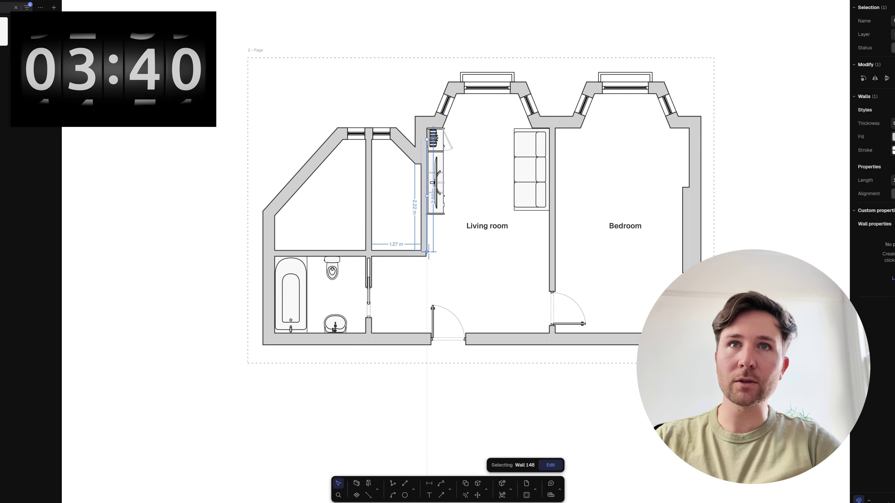
left_click(457, 270)
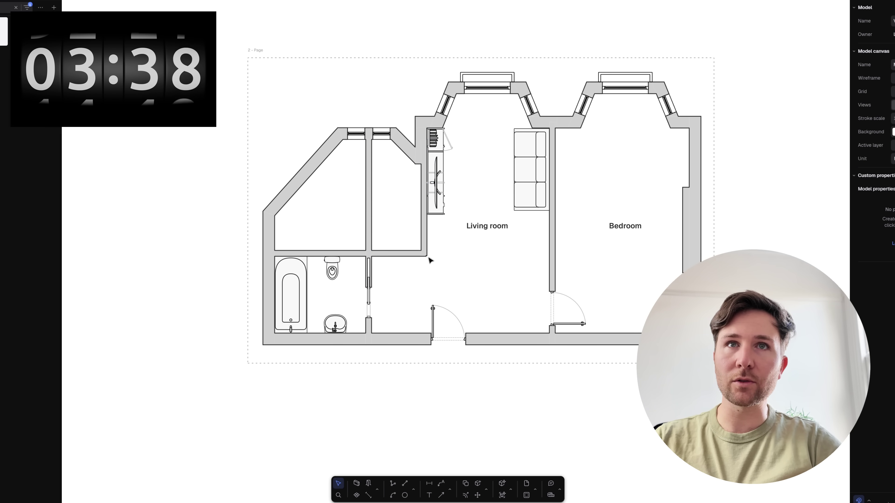
Step: Extend the short partition's lower end flush with the lower face of the horizontal wall at their corner
scroll(430, 260, "up", 10)
left_click(423, 233)
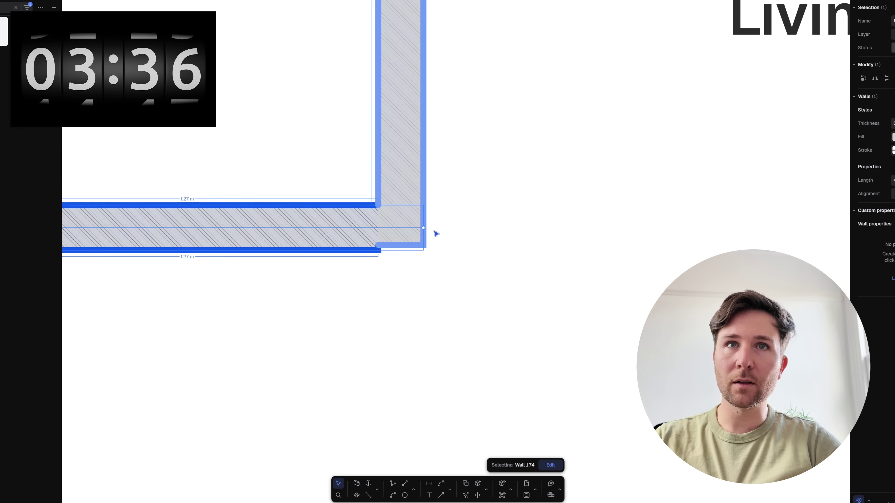
left_click(433, 266)
left_click(393, 249)
left_click_drag(422, 245, 423, 251)
left_click(438, 276)
scroll(438, 276, "down", 8)
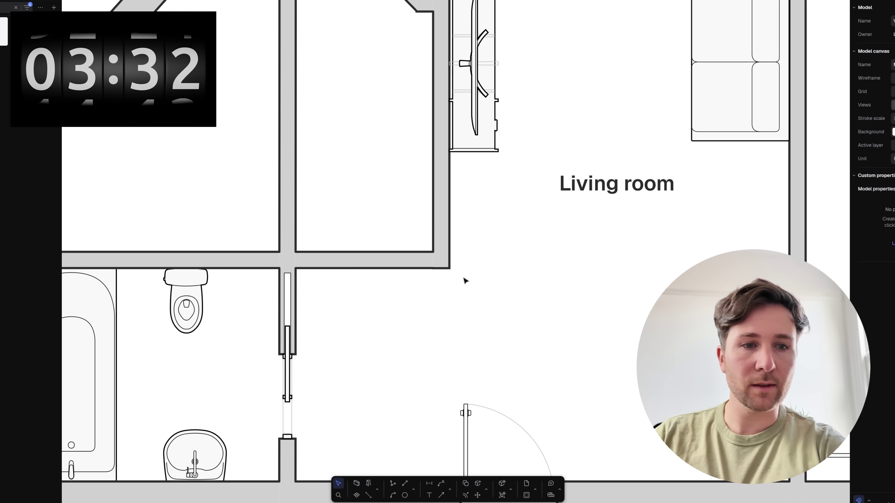
Step: Shorten the vertical wall beside the bathroom to end at the horizontal wall, merging the two small rooms above into one
scroll(458, 262, "down", 10)
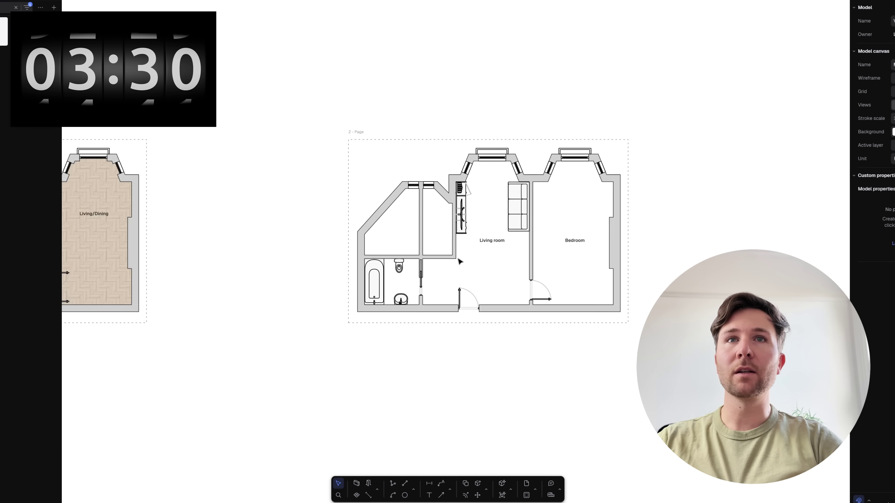
left_click(412, 220)
scroll(411, 220, "up", 3)
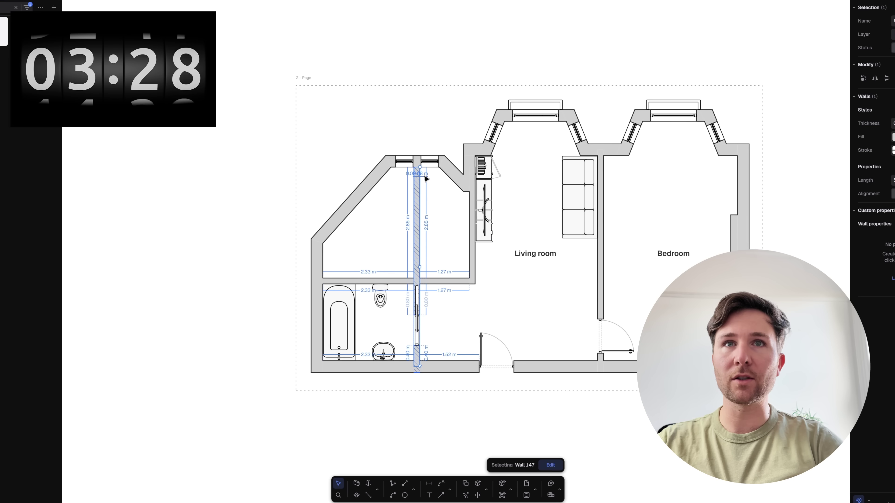
left_click_drag(417, 168, 423, 229)
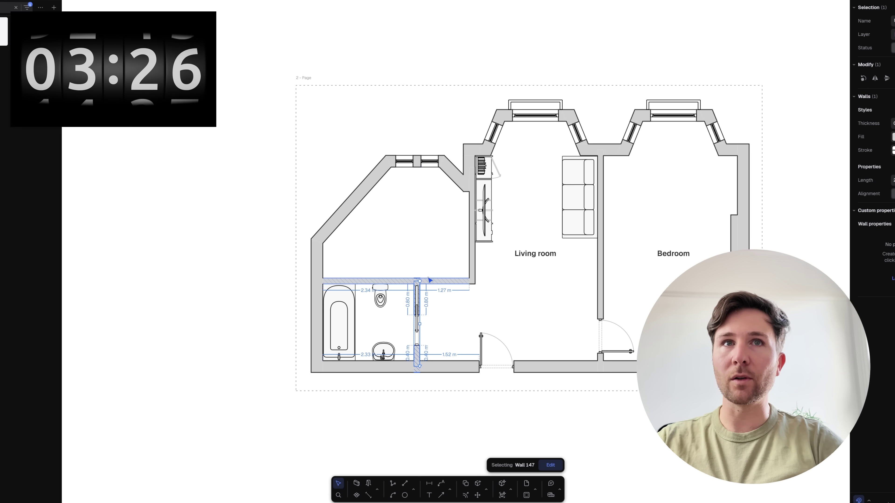
left_click(533, 300)
Step: Insert the Dining table basic rectangular block in the room above the bathroom, turned upright near the short partition
middle_click_drag(533, 299, 497, 255)
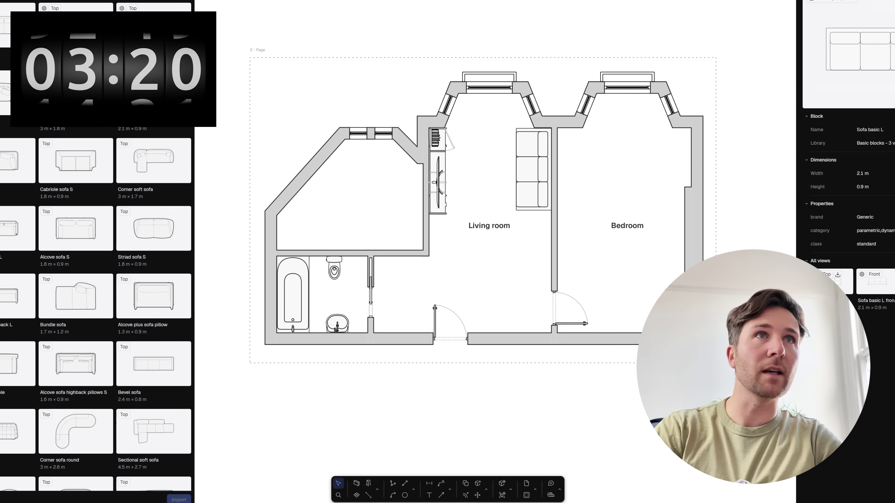
type("dining")
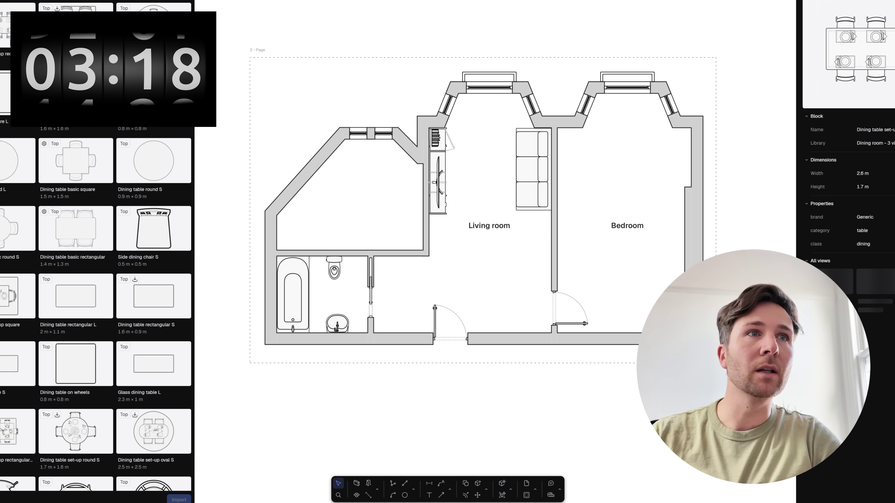
left_click(13, 239)
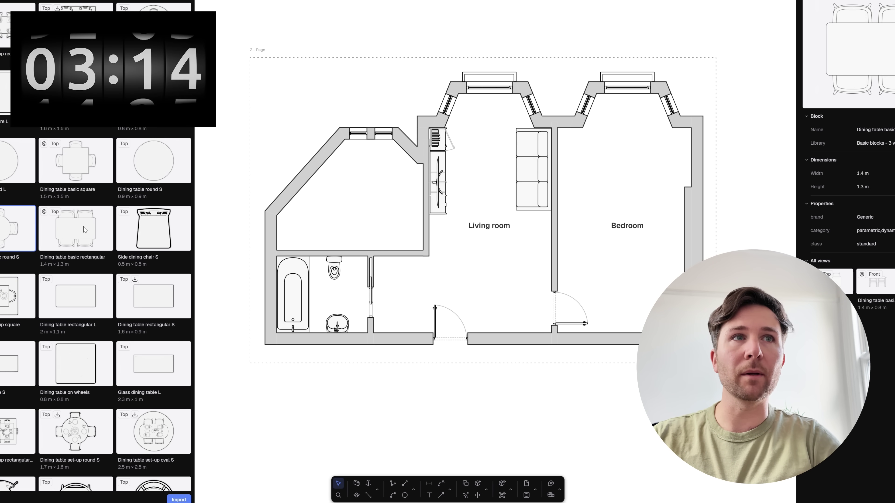
left_click_drag(85, 230, 439, 239)
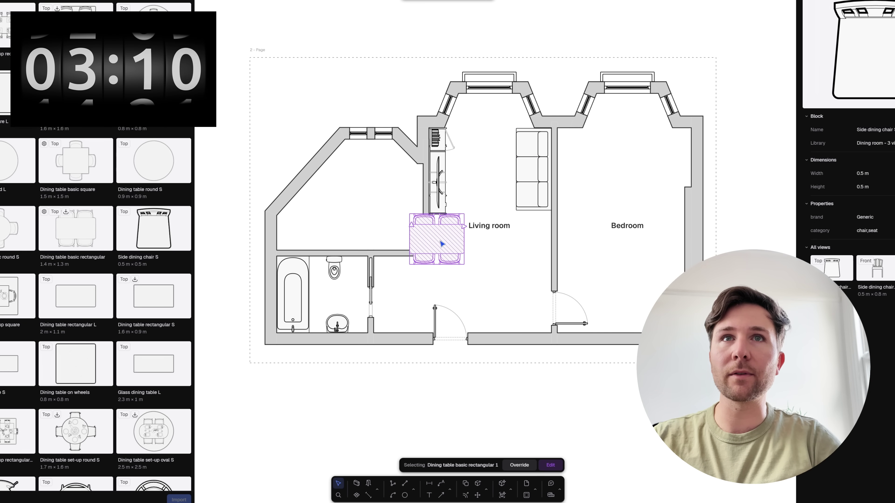
left_click_drag(392, 243, 400, 195)
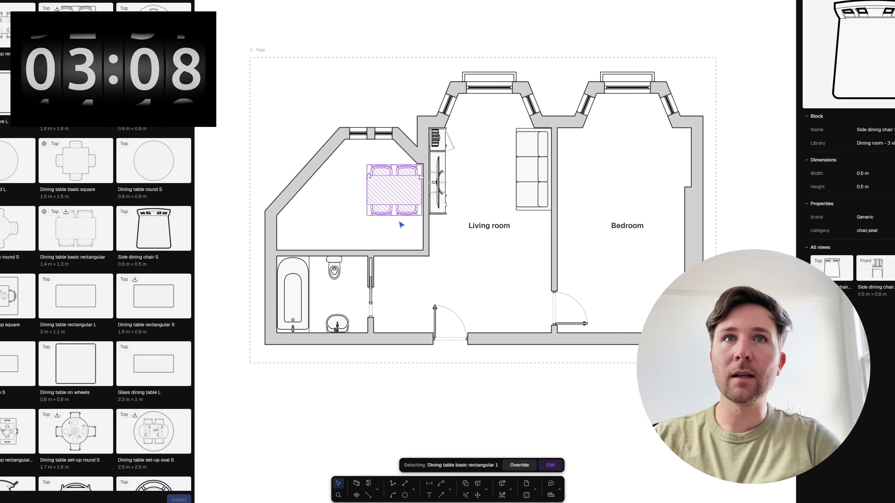
left_click_drag(373, 222, 415, 231)
left_click_drag(397, 202, 395, 204)
left_click(502, 258)
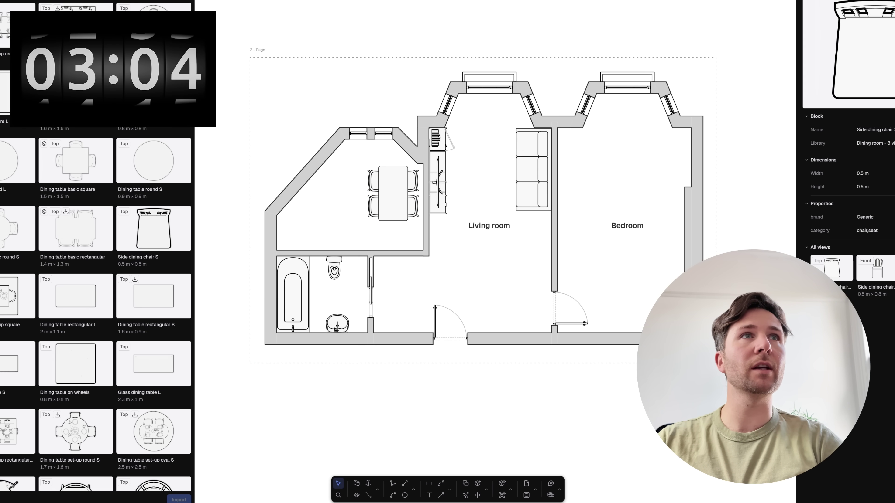
Step: Search the block library for kitchen and insert the Two row kitchen L block in the empty area below the plan
type("k")
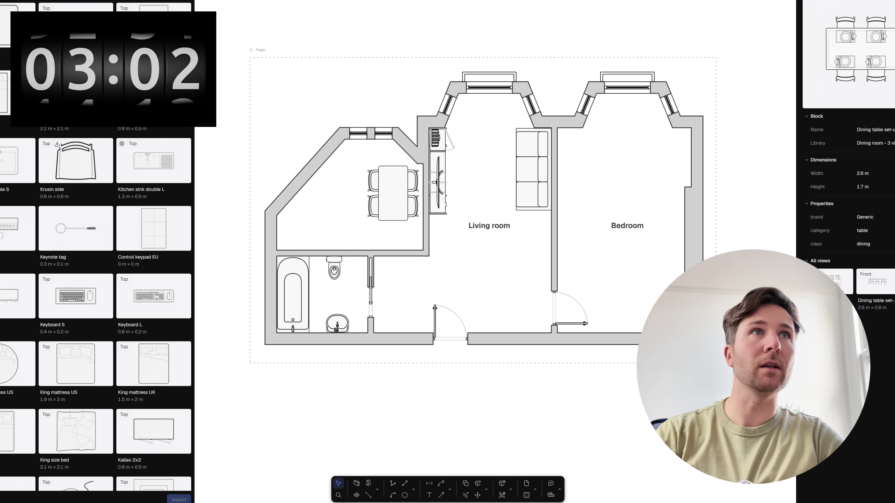
type("itchen")
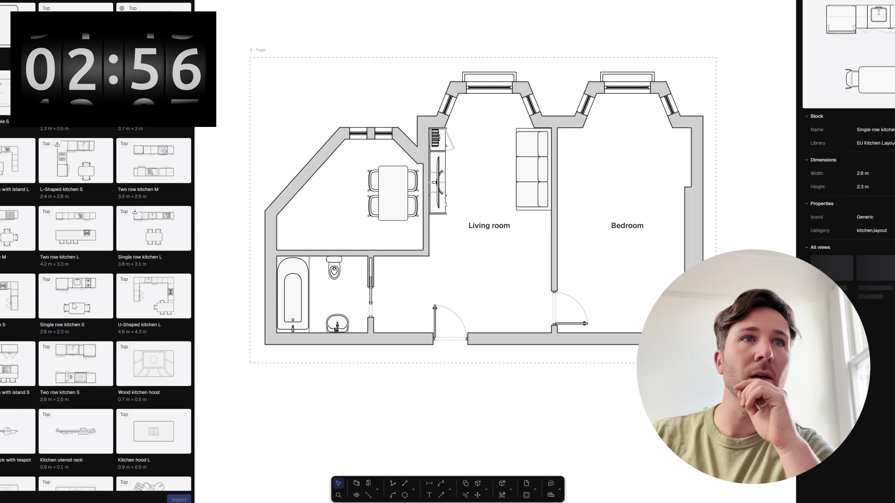
left_click(83, 239)
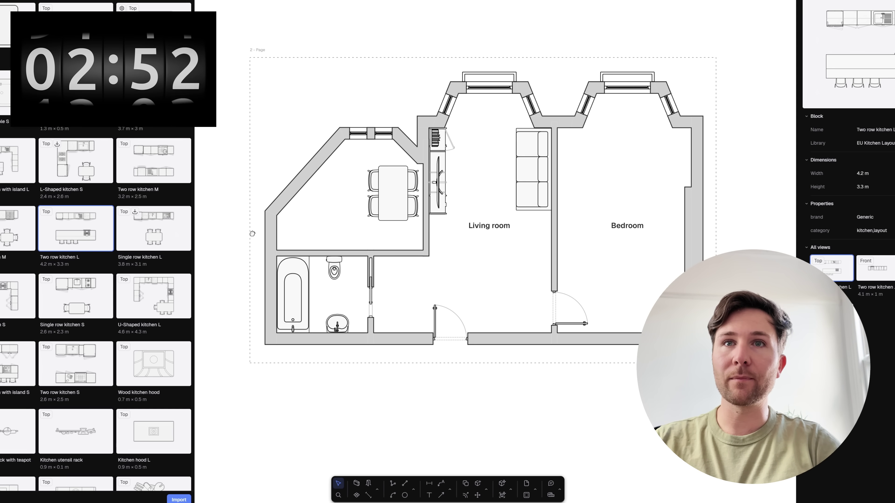
left_click_drag(252, 233, 530, 309)
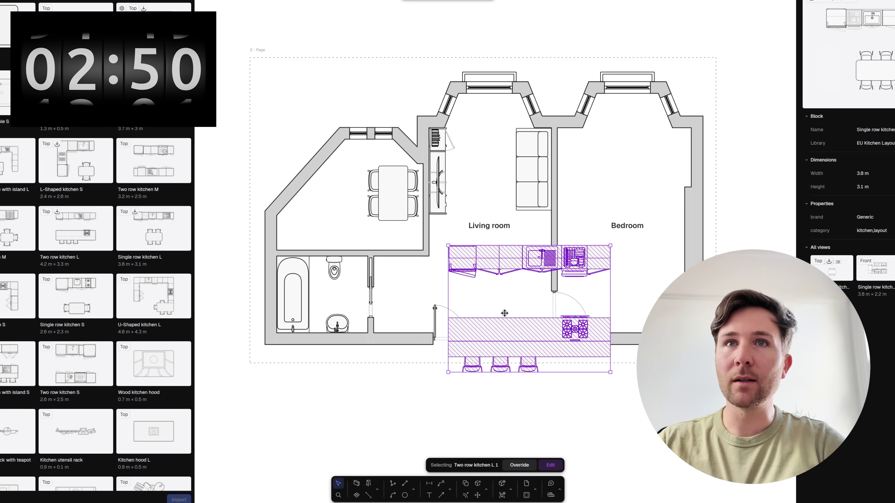
scroll(514, 334, "down", 3)
middle_click_drag(514, 333, 475, 207)
left_click_drag(504, 214, 476, 324)
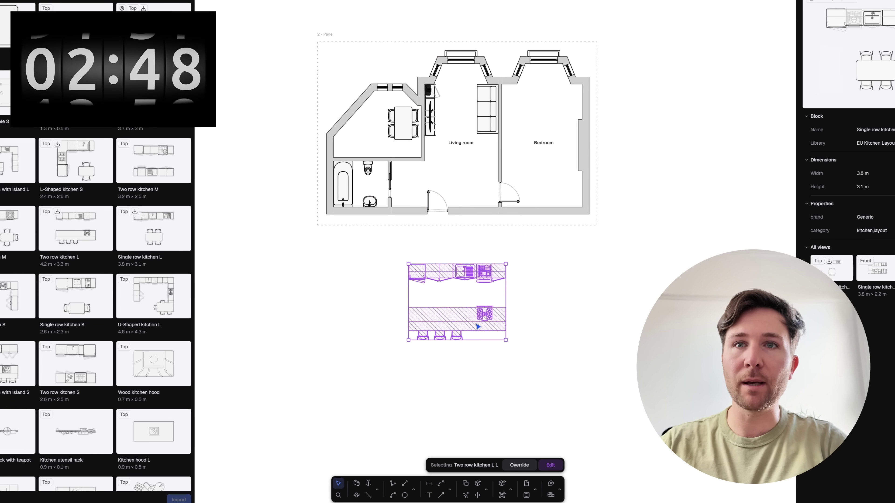
Step: Edit the kitchen block to delete its lower row with the hob, counter and three stools
double_click(475, 323)
left_click_drag(384, 290, 597, 367)
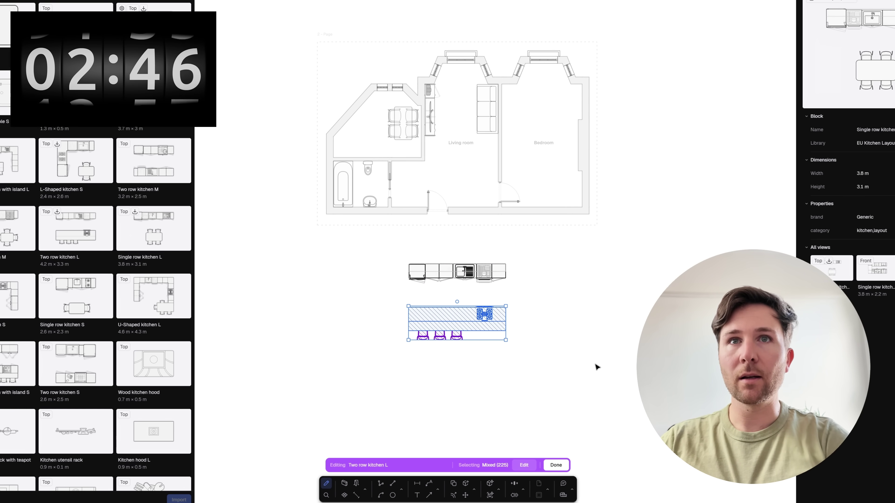
key("Delete")
left_click(555, 465)
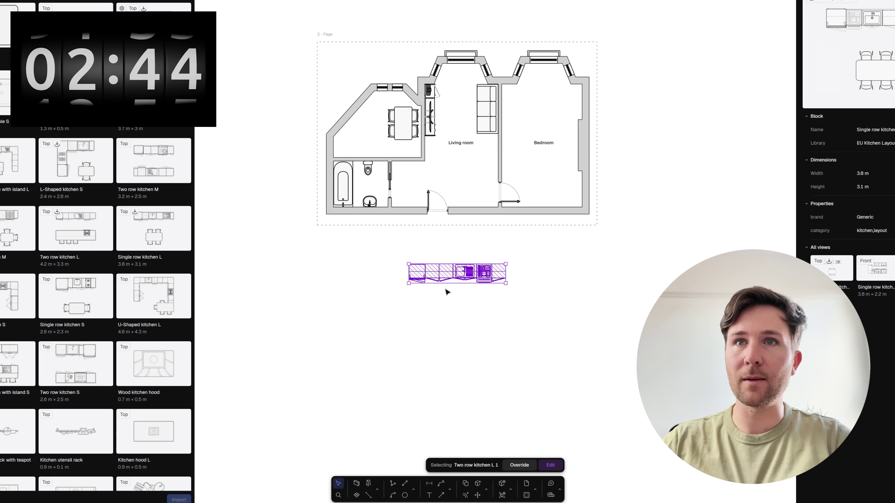
Step: Rotate the kitchen row 180° and place it along the wall above the bathroom, starting at the exterior wall's inner face
left_click_drag(571, 327, 406, 267)
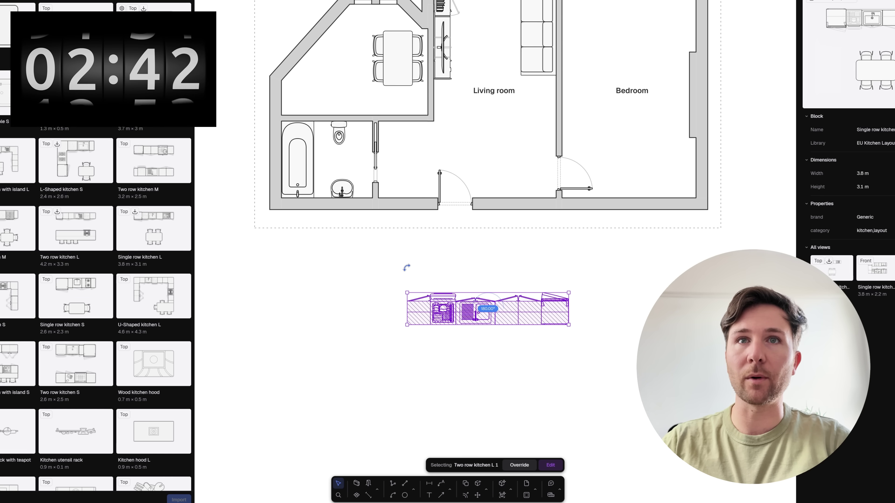
left_click_drag(441, 318, 318, 108)
scroll(313, 107, "up", 5)
left_click_drag(268, 97, 263, 96)
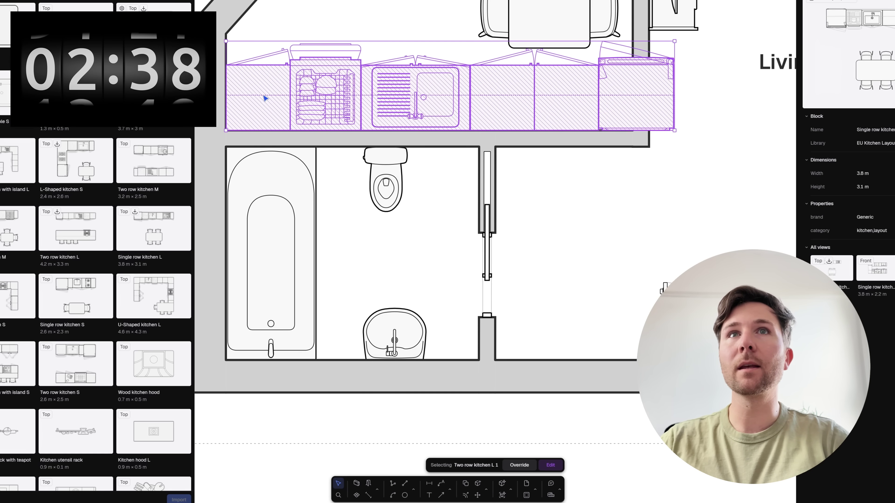
Step: Edit the kitchen block to remove the cabinet beside the fridge and move the fridge into its place
scroll(263, 97, "down", 3)
left_click(516, 244)
middle_click_drag(447, 96, 437, 179)
double_click(437, 179)
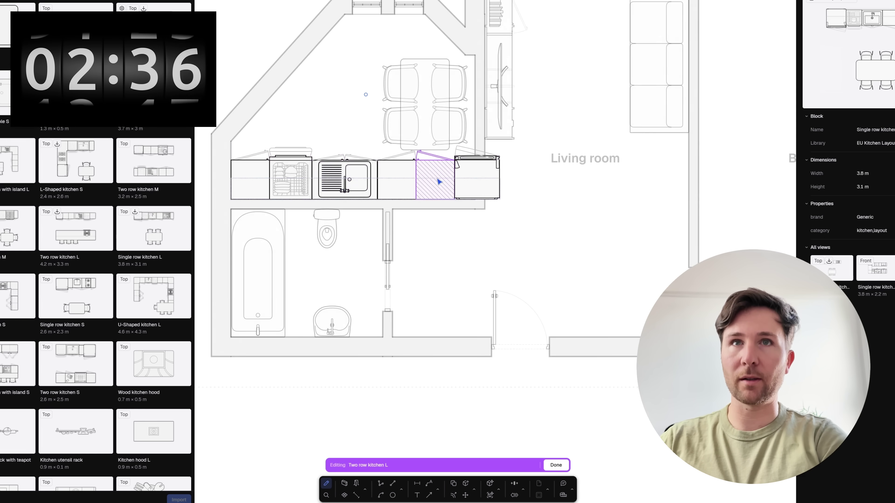
left_click(432, 170)
left_click(453, 185)
left_click_drag(453, 186, 433, 183)
left_click(453, 230)
key("Escape")
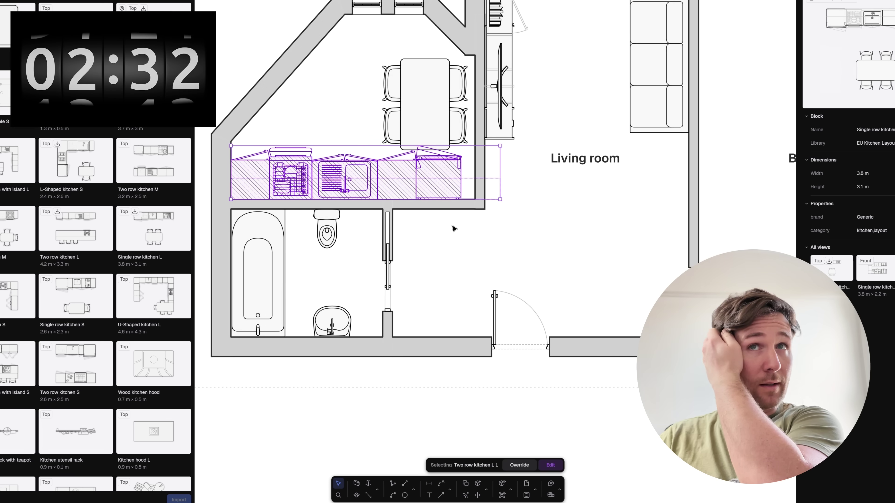
Step: Move the dining table away from the kitchen counter, up against the windowed wall
left_click(525, 247)
left_click_drag(417, 111, 382, 68)
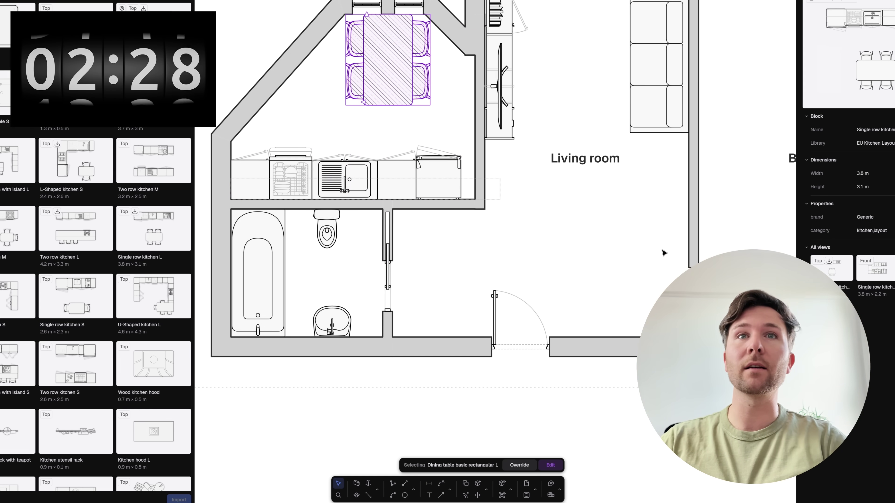
left_click(663, 253)
Step: Open the TV entertainment center's block for editing and move the television out of the cabinet
middle_click_drag(537, 186, 493, 204)
middle_click_drag(416, 252, 460, 317)
scroll(511, 254, "up", 3)
scroll(511, 254, "right", 4)
left_click(465, 188)
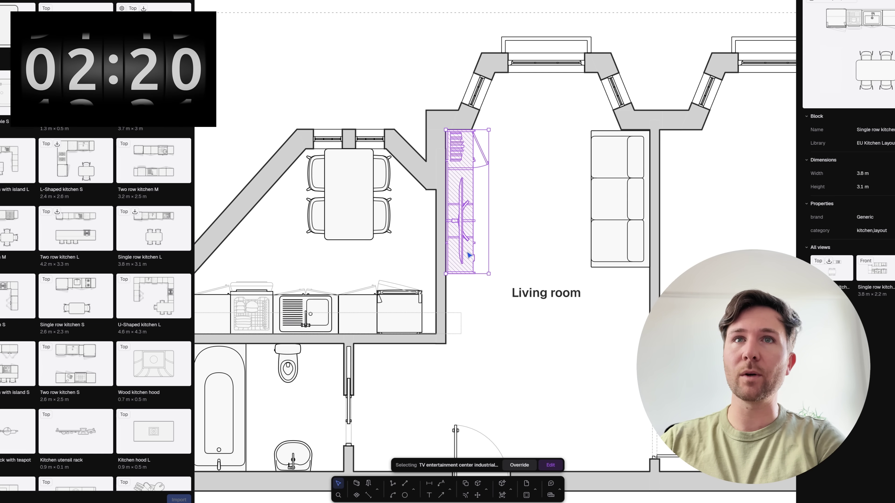
double_click(466, 226)
left_click_drag(465, 223, 505, 222)
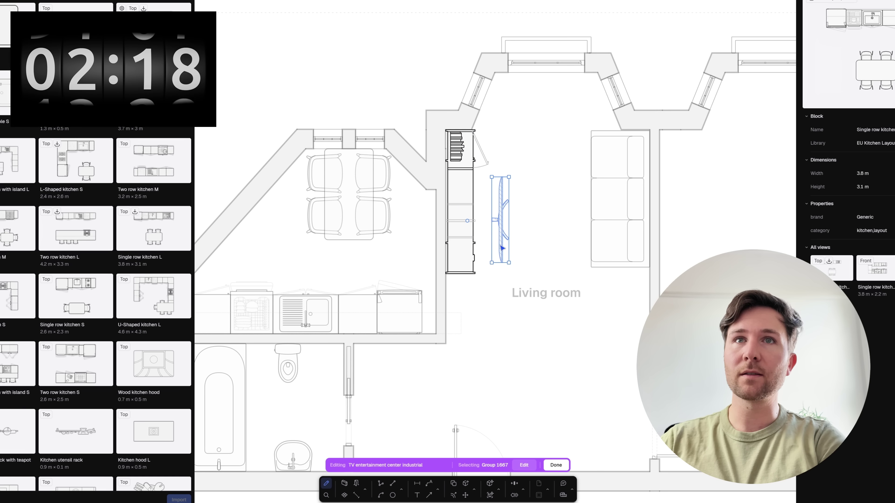
Step: Delete the cabinet, books and remaining linework from the TV unit's block, keeping only the television
left_click(482, 252)
left_click(470, 234)
key("Delete")
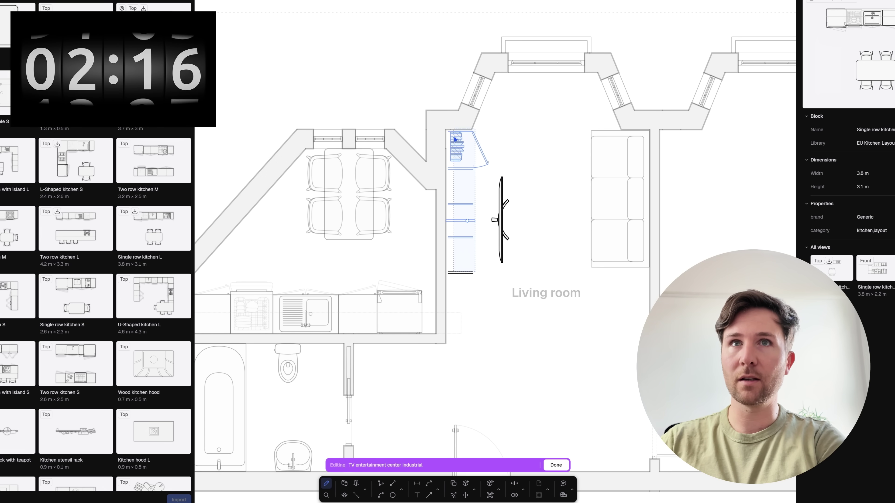
left_click(458, 150)
key("Delete")
left_click_drag(494, 159, 458, 133)
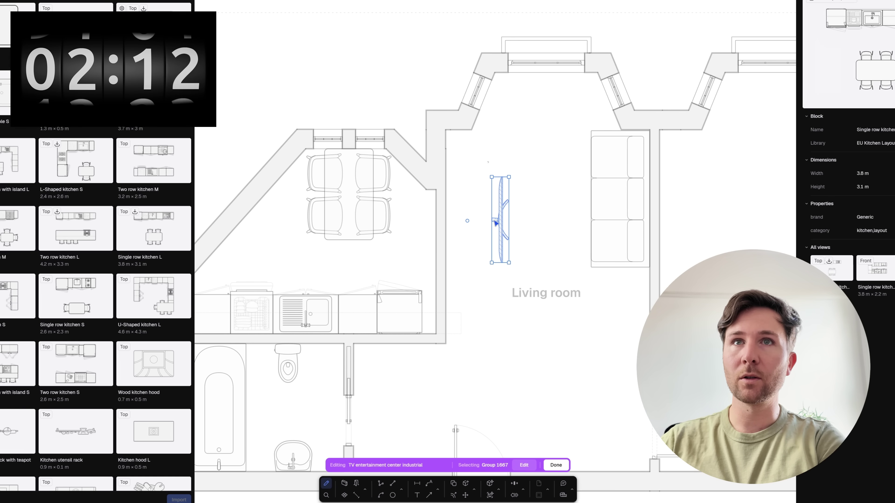
double_click(499, 222)
scroll(507, 243, "up", 5)
scroll(505, 244, "down", 5)
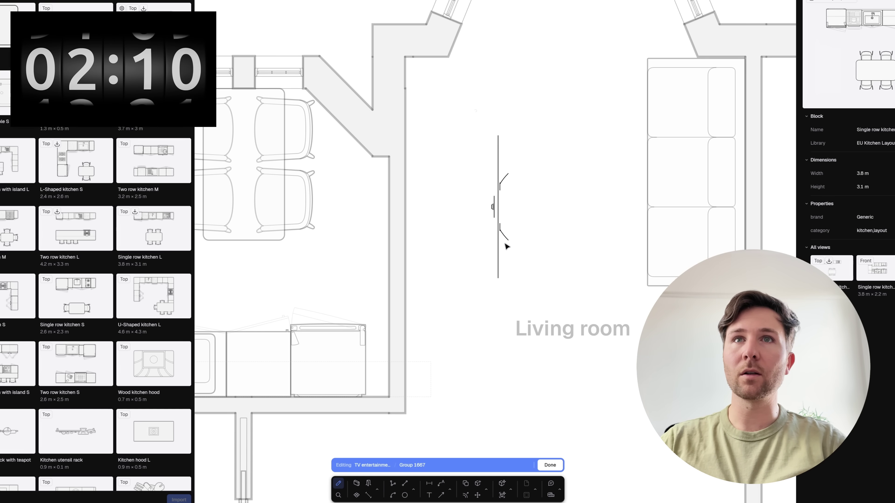
left_click(504, 243)
scroll(525, 226, "down", 2)
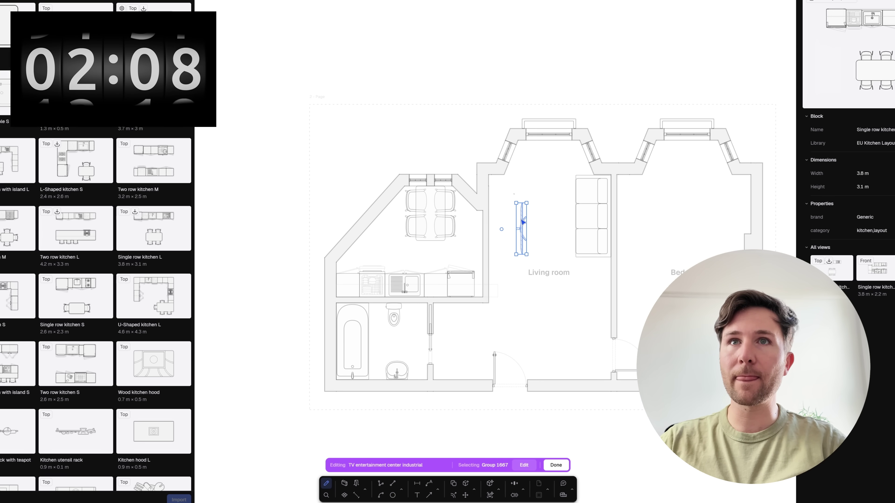
Step: Finish editing the TV block and place the television against the short partition's face, opposite the sofa
left_click(558, 465)
left_click_drag(523, 240, 495, 215)
left_click(524, 258)
scroll(514, 243, "down", 2)
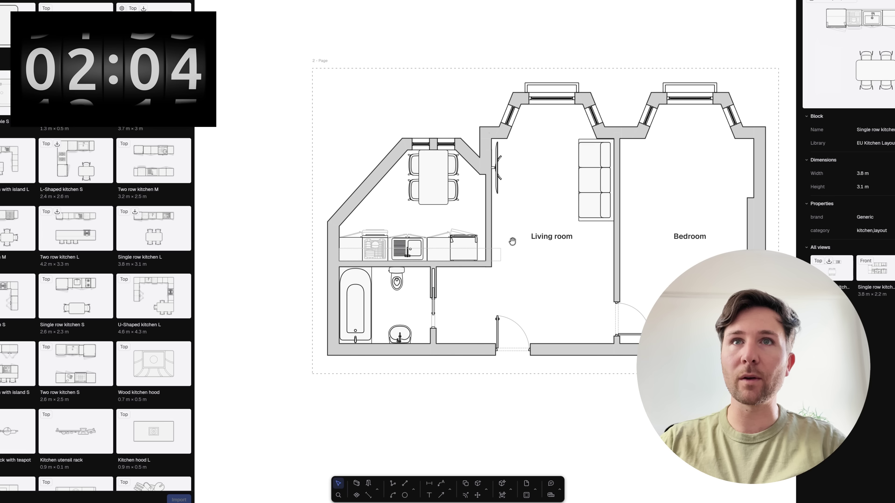
Step: Copy the bathroom's sliding door into the kitchen-living room partition, and shift that partition flush against the end of the kitchen units
left_click_drag(435, 302, 520, 176, "alt")
left_click(524, 190)
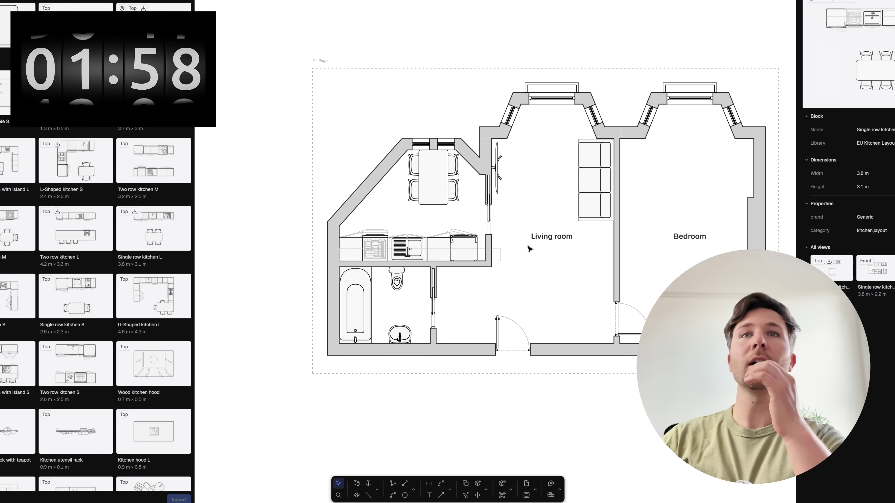
scroll(535, 241, "up", 3)
scroll(543, 236, "up", 2)
scroll(515, 260, "down", 3)
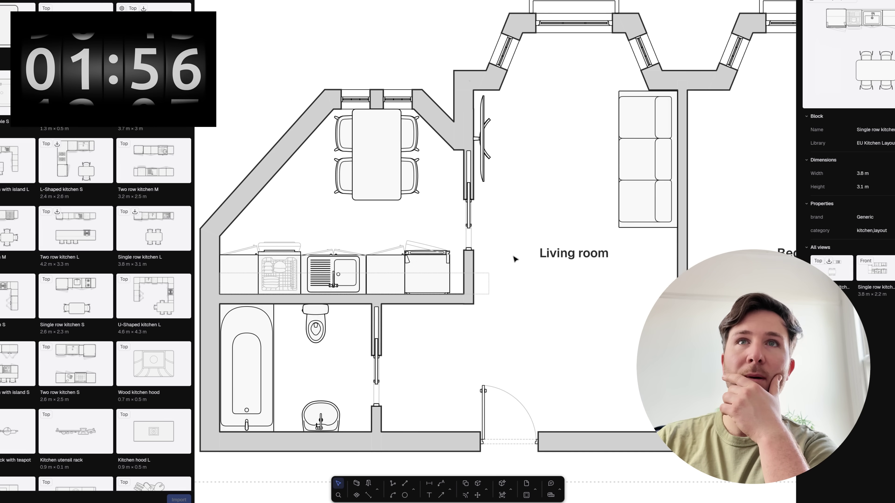
left_click(465, 261)
scroll(465, 261, "up", 3)
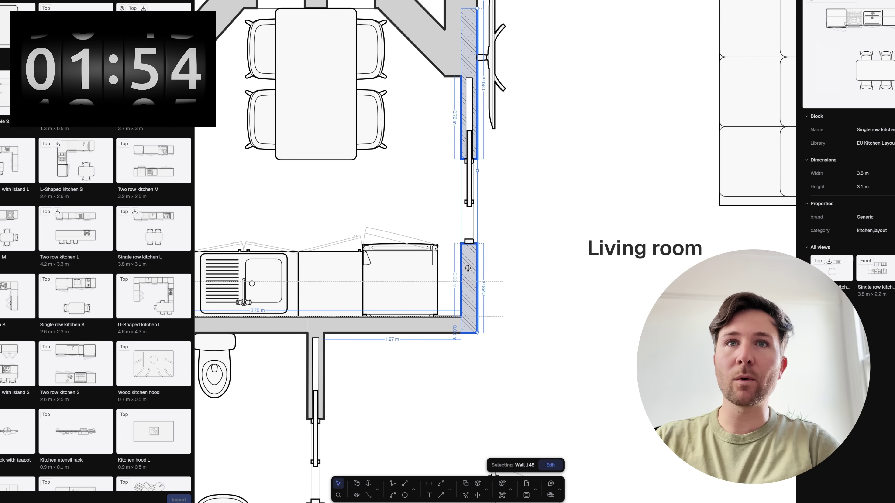
left_click_drag(455, 264, 439, 263)
left_click(515, 268)
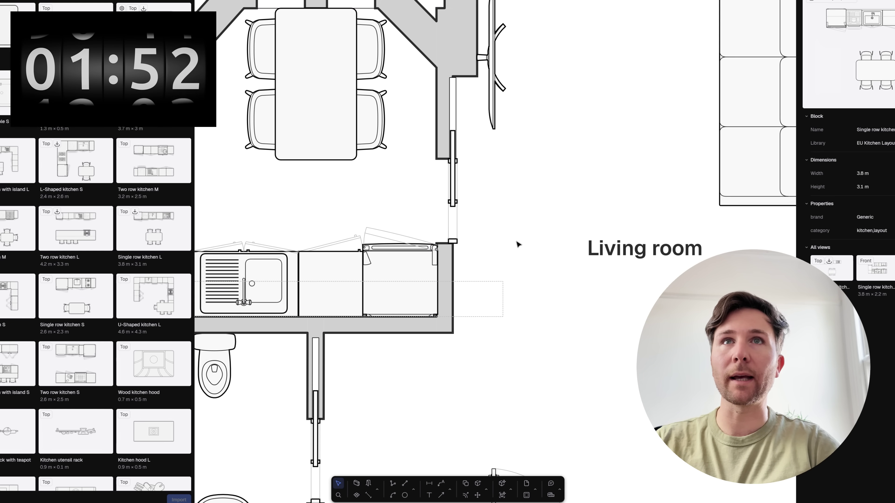
Step: Rotate the dining table by 90° so its long side runs parallel to the kitchen's windowed wall
scroll(515, 244, "down", 3)
scroll(544, 268, "down", 3)
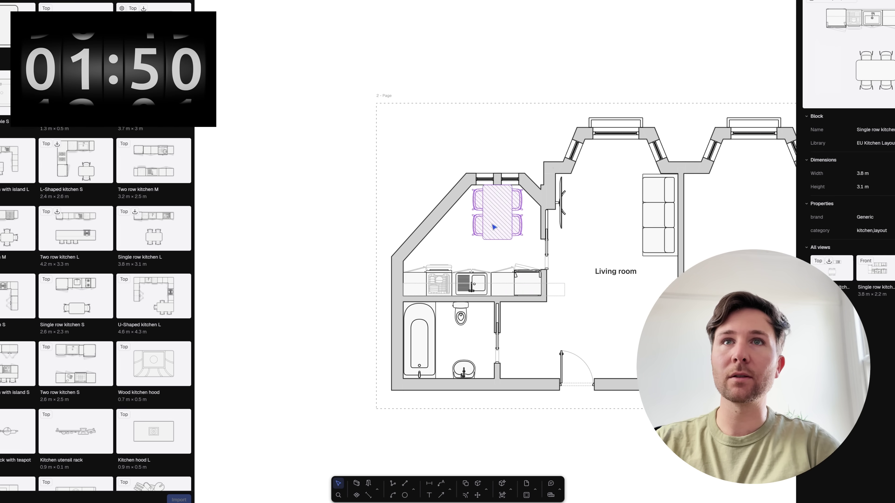
scroll(515, 250, "up", 5)
left_click(523, 237)
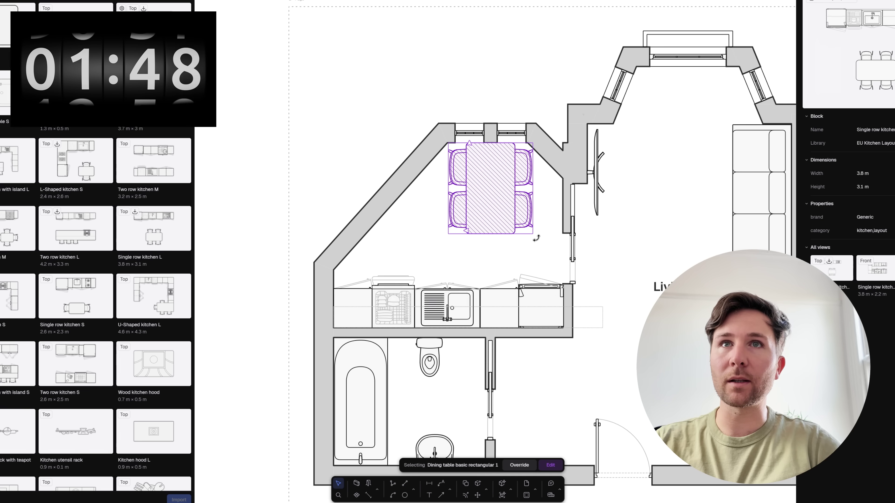
left_click_drag(534, 236, 521, 200)
left_click(613, 248)
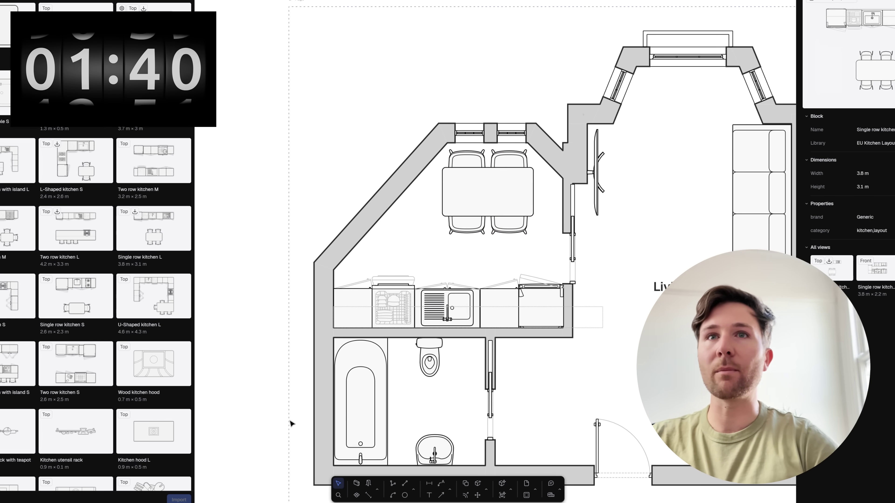
Step: Search the block library for "double" and place Double bed 2x2.2 with stands in the bedroom, rotated with its headboard against the exterior wall
scroll(533, 386, "down", 5)
middle_click_drag(537, 371, 375, 329)
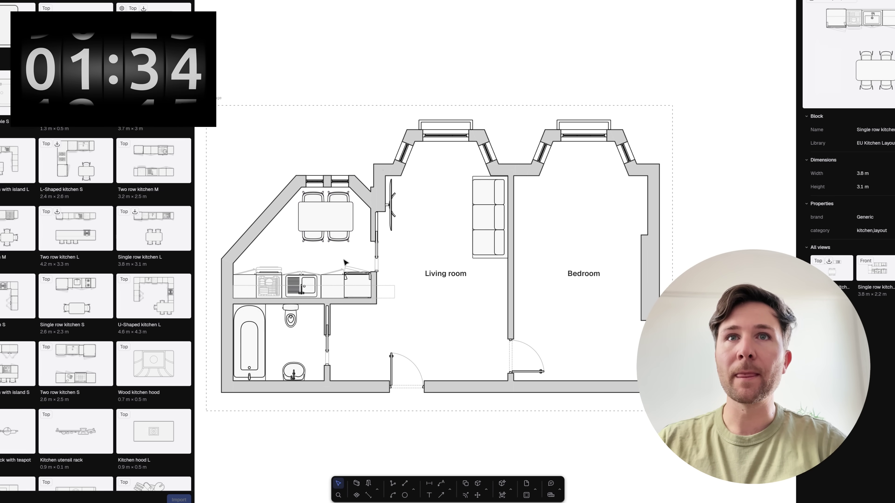
middle_click_drag(448, 361, 441, 343)
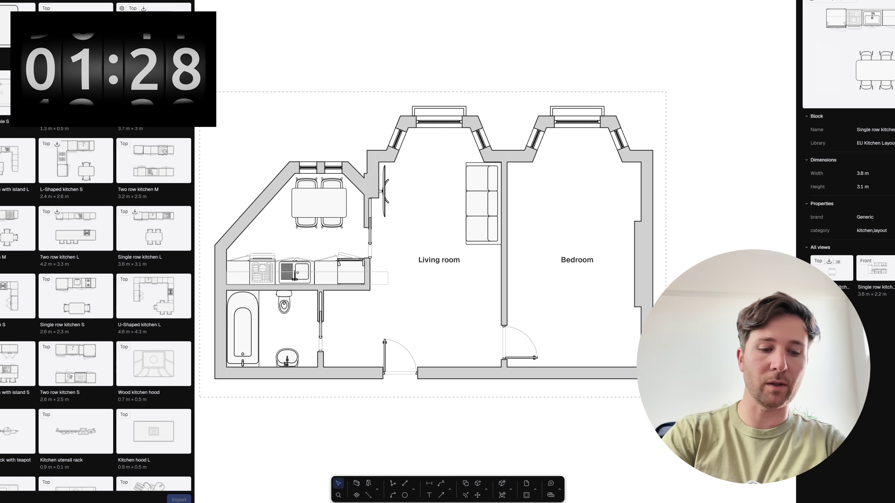
type("d")
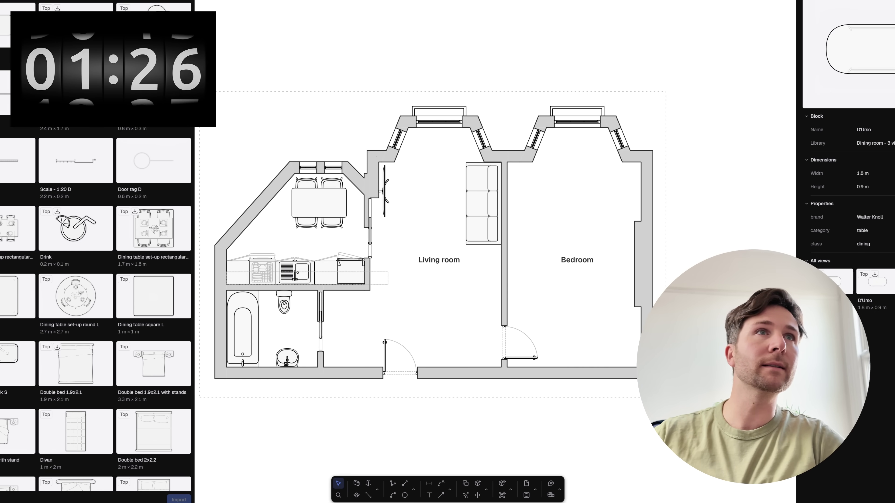
type("ouble")
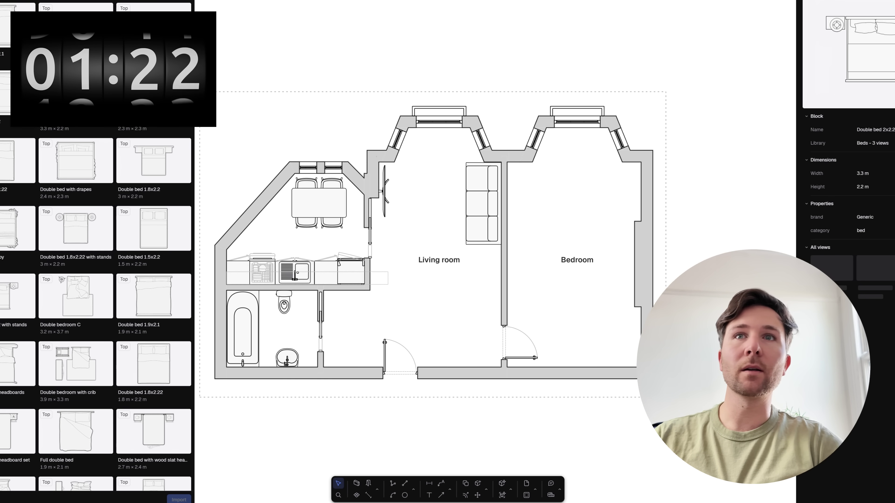
left_click(581, 281)
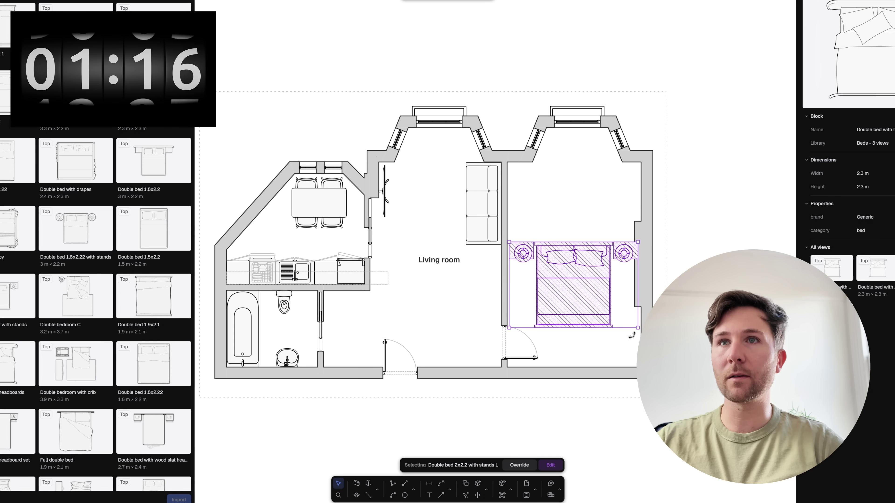
left_click_drag(635, 333, 532, 349)
left_click_drag(597, 282, 618, 257)
left_click(619, 349)
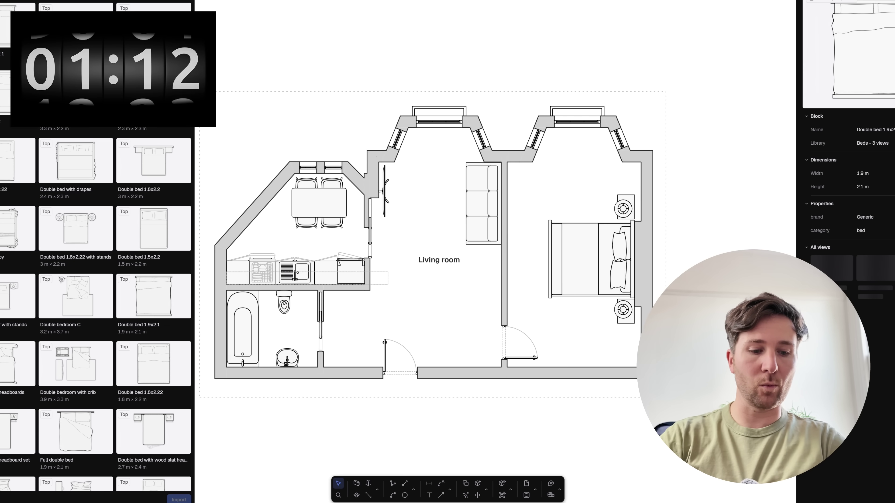
Step: Search the library for "wardrobe" and place a 2 × 0.8 m bifold-door wardrobe on the bedroom's door-side exterior wall, doors facing the bed
type("w")
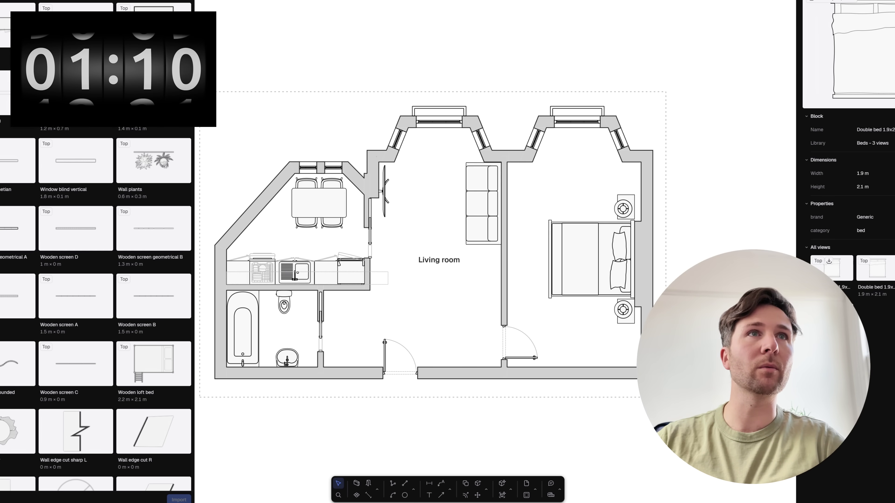
type("ardrobe")
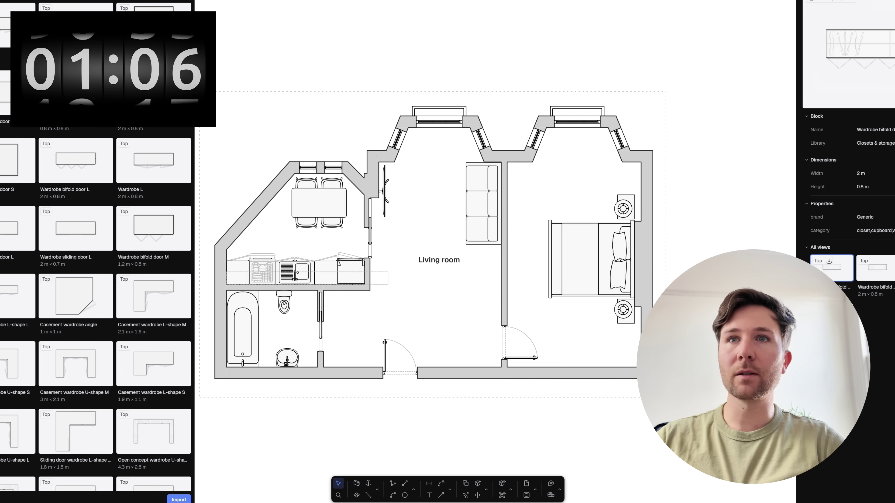
left_click_drag(153, 93, 561, 316)
left_click_drag(600, 356, 530, 233)
left_click_drag(545, 191, 567, 325)
left_click(717, 174)
mouse_move(595, 356)
left_mouse_down()
mouse_move(614, 312)
mouse_move(602, 360)
mouse_move(609, 362)
left_mouse_up()
left_click(699, 363)
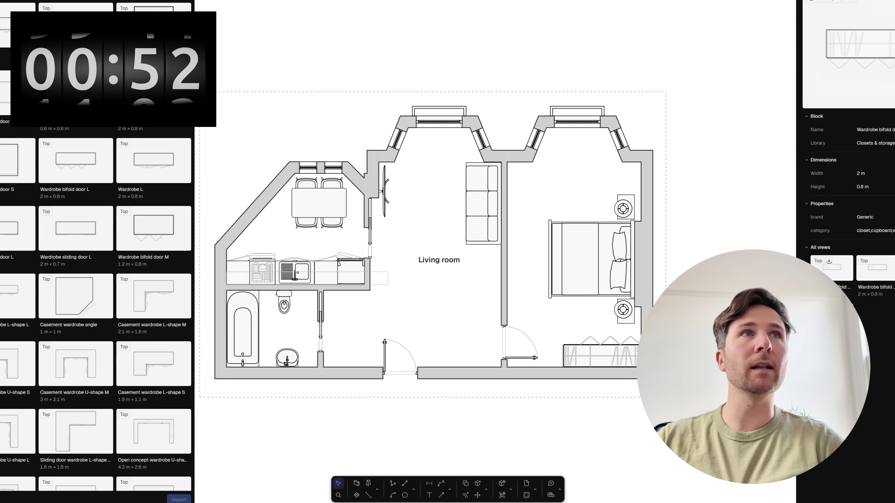
Step: Find the Office desk XL block in the library, place it by the bedroom's bay window rotated 180°, and scale it down
key("BackSpace")
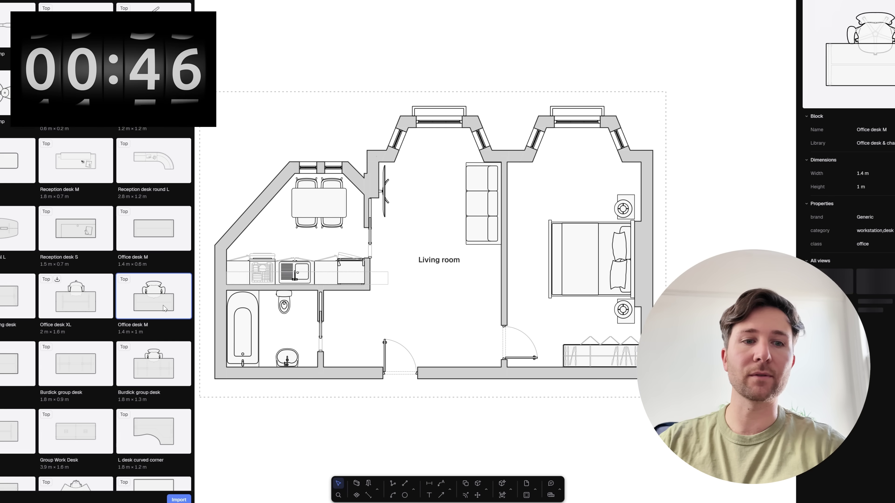
left_click(86, 300)
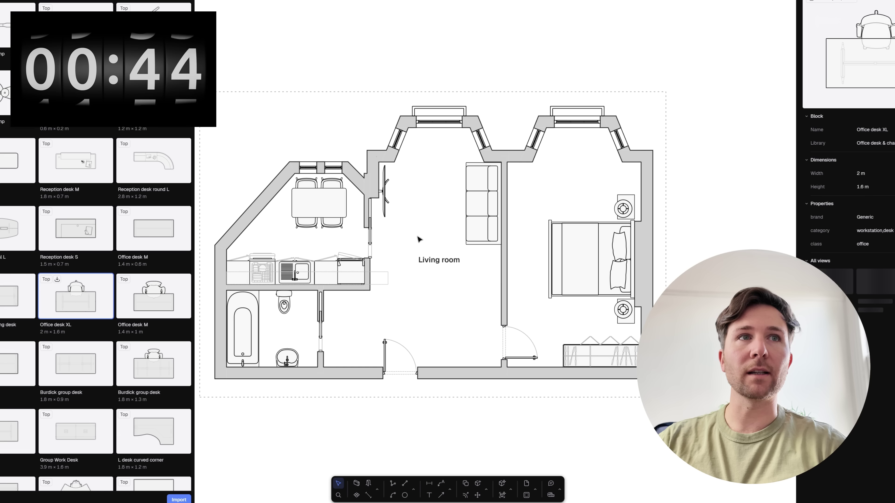
left_click_drag(87, 297, 594, 181)
left_click_drag(638, 214, 585, 146)
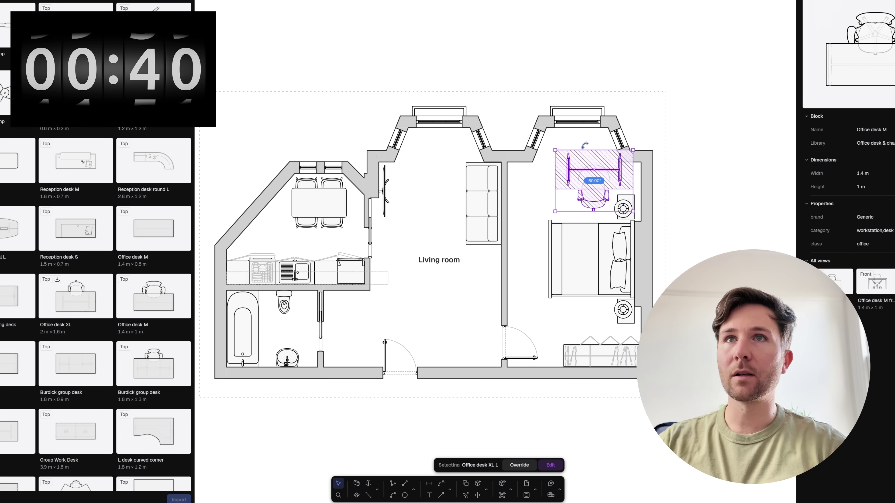
left_click_drag(591, 176, 574, 170)
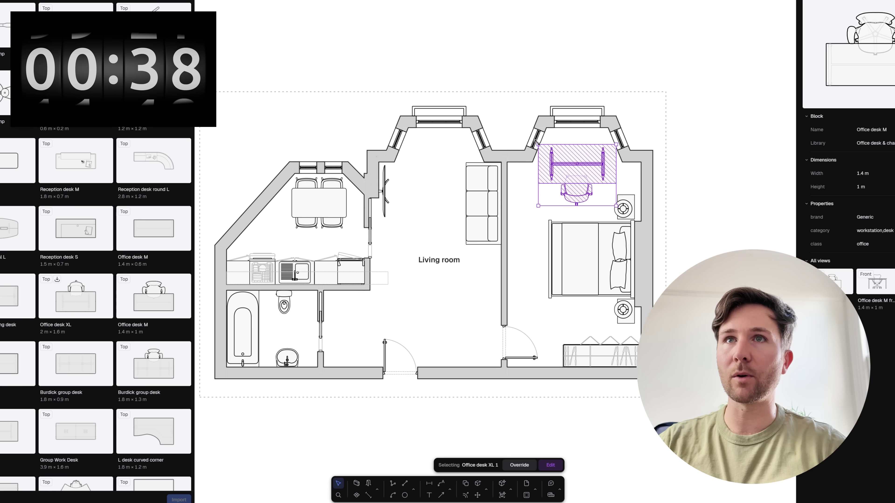
left_click_drag(536, 142, 563, 161)
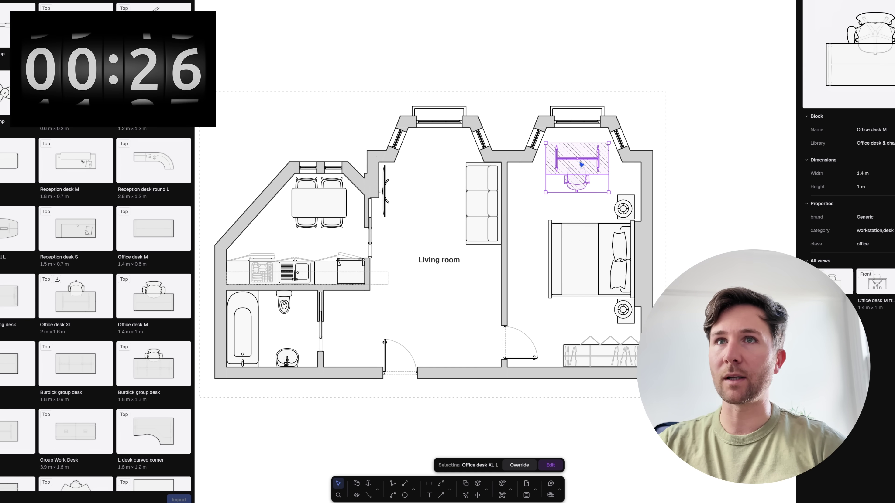
Step: Turn the desk to back onto the living room partition in the bedroom corner, and scale it to about 1.01 m deep including the chair
left_click_drag(579, 162, 566, 181)
left_click_drag(597, 213, 521, 190)
left_click_drag(557, 225, 546, 213)
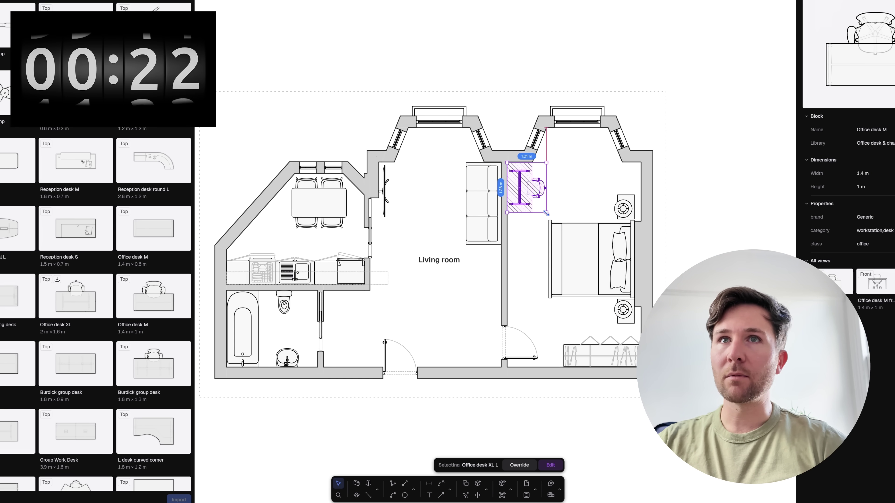
left_click(578, 219)
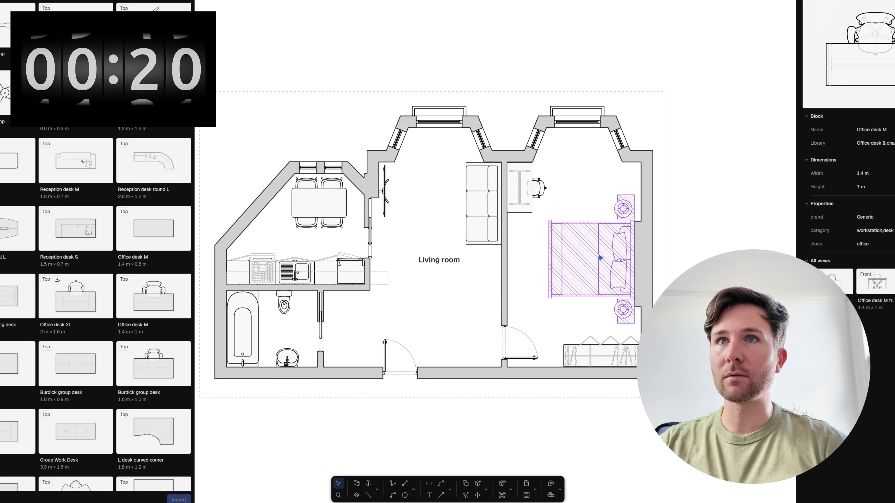
Step: Shift the double bed slightly along the exterior wall, away from the bay window and toward the wardrobe
left_click_drag(603, 250, 610, 257)
left_click(680, 271)
scroll(687, 274, "down", 3)
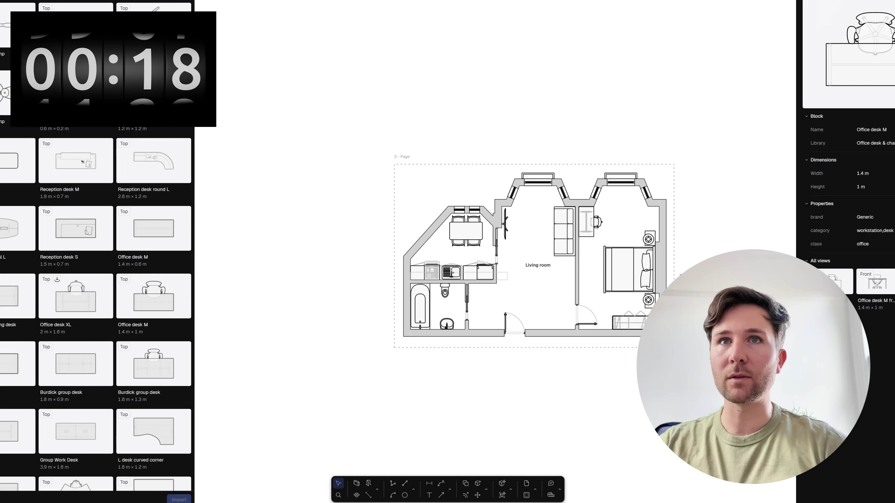
middle_click_drag(539, 285, 476, 278)
scroll(480, 282, "up", 3)
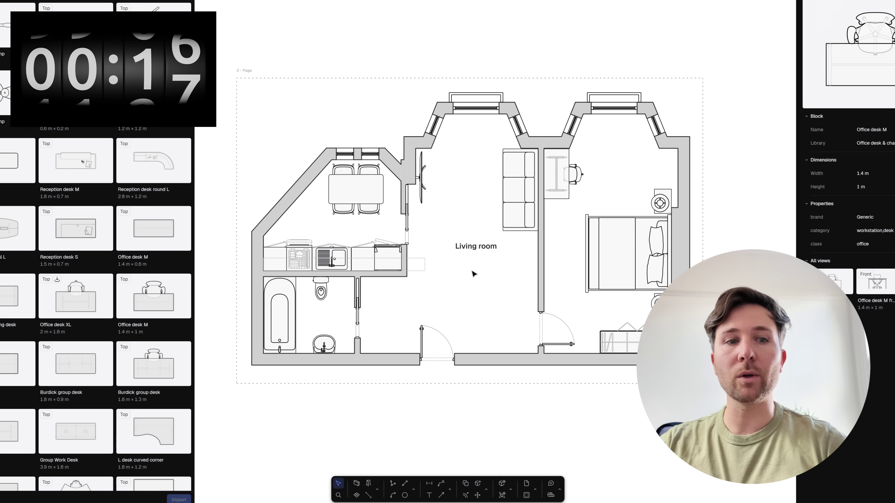
Step: Close the block library and return to the furnished floor plan
left_click(190, 2)
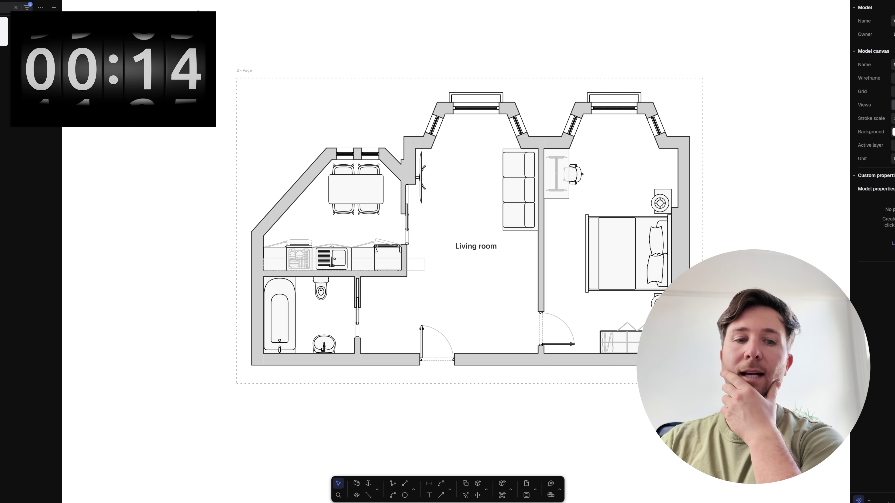
scroll(523, 158, "right", 3)
scroll(523, 158, "down", 1)
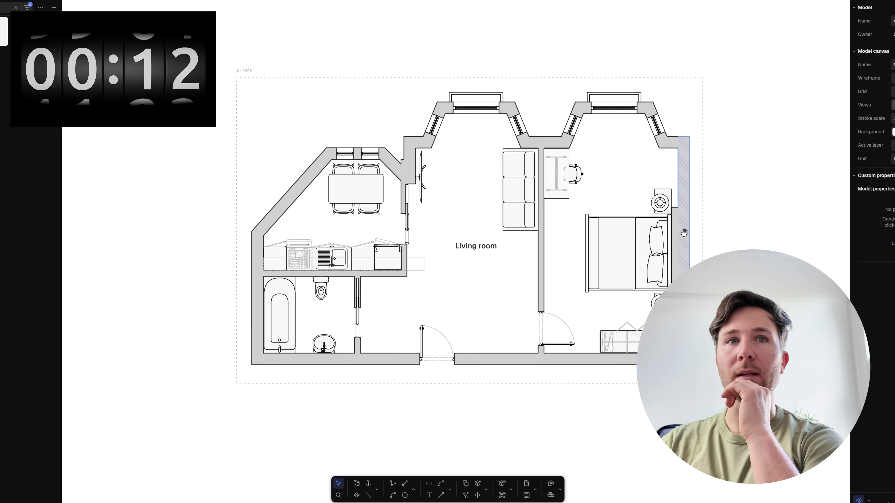